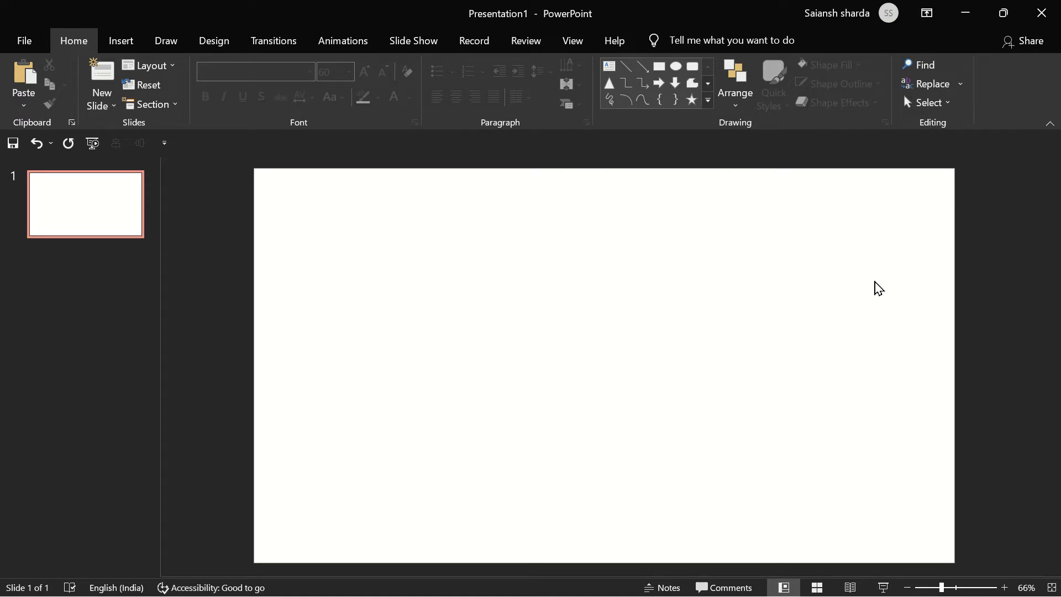
# - Add a text box reading 'Brainy Brothers' and widen it
pyautogui.click(130, 42)
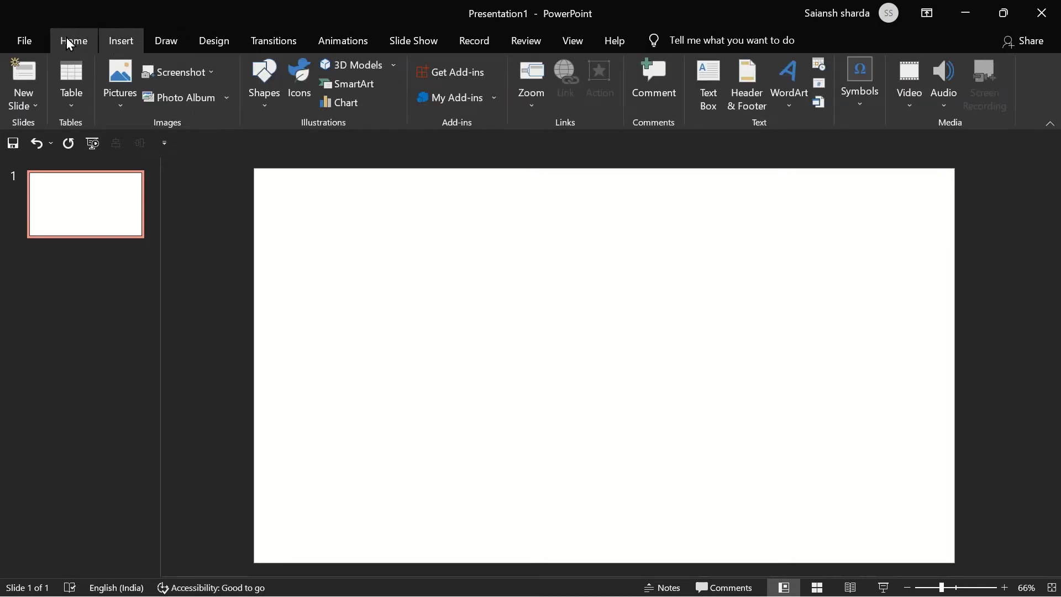
pyautogui.click(697, 93)
pyautogui.click(409, 310)
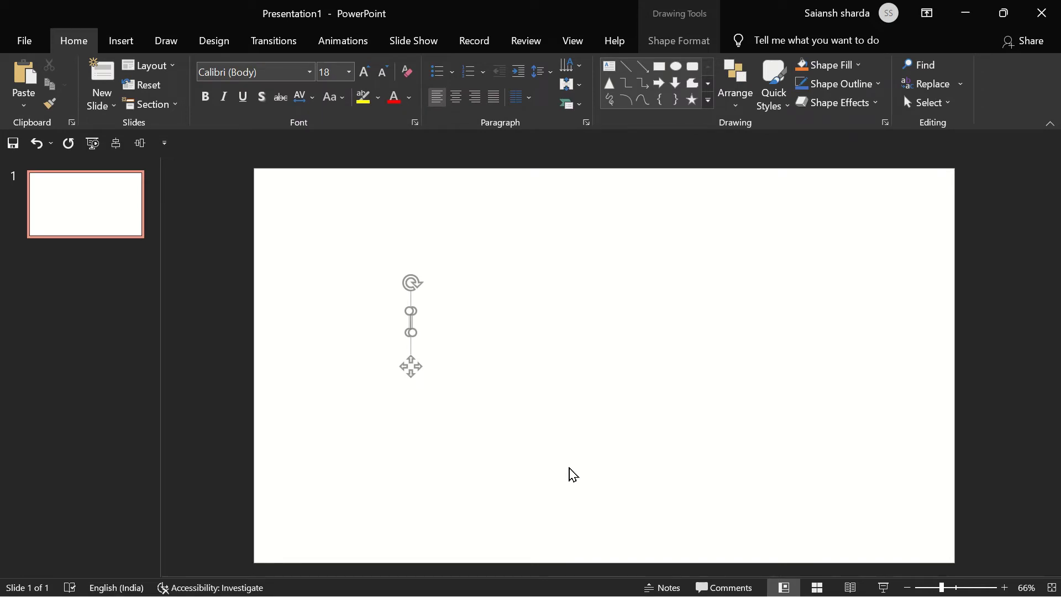
pyautogui.write('Brainy')
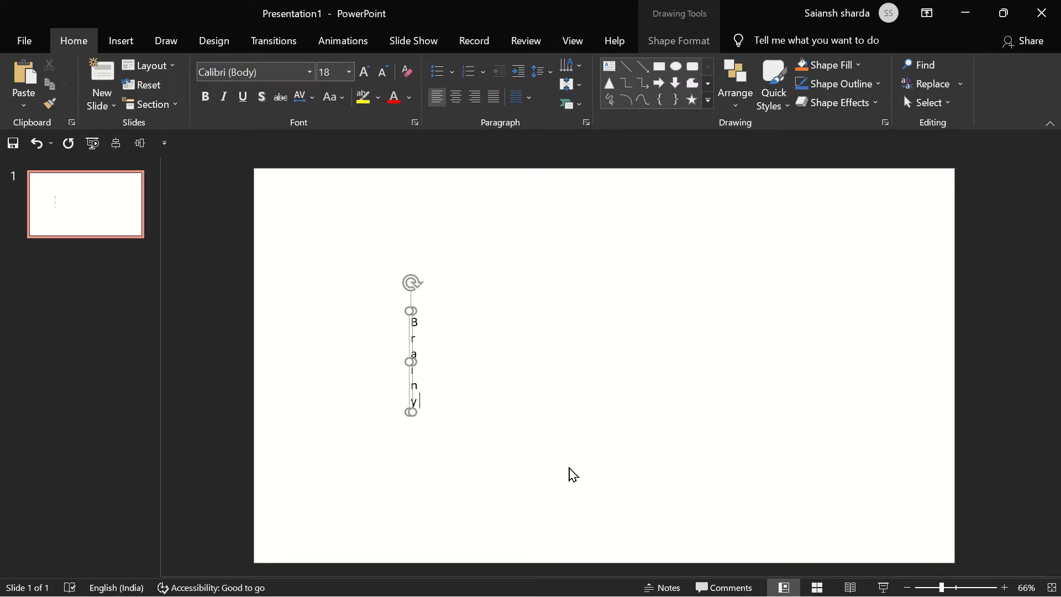
pyautogui.write(' Brothers')
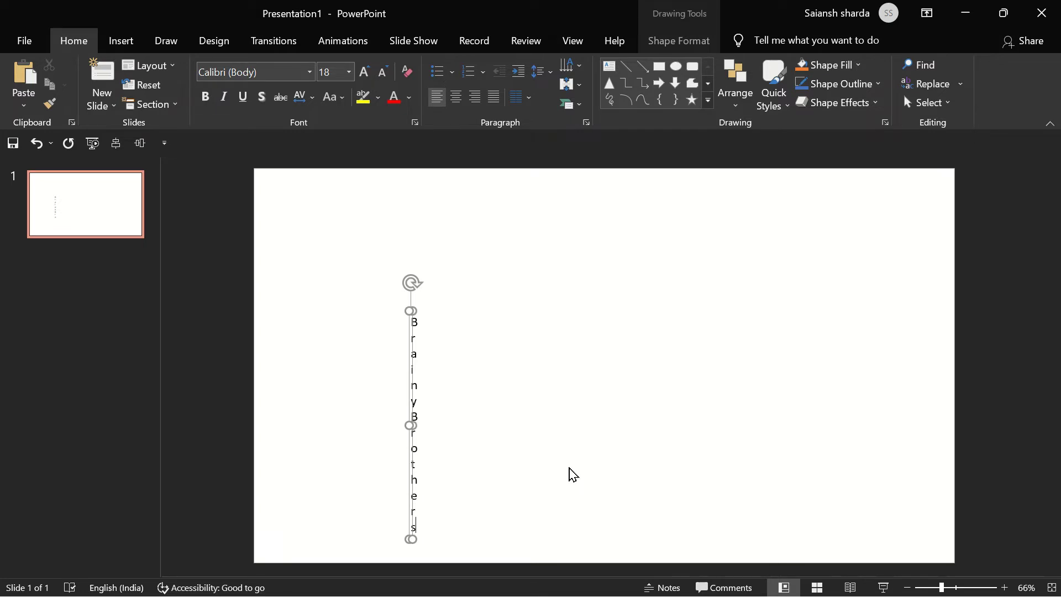
pyautogui.moveTo(410, 424); pyautogui.dragTo(502, 382)
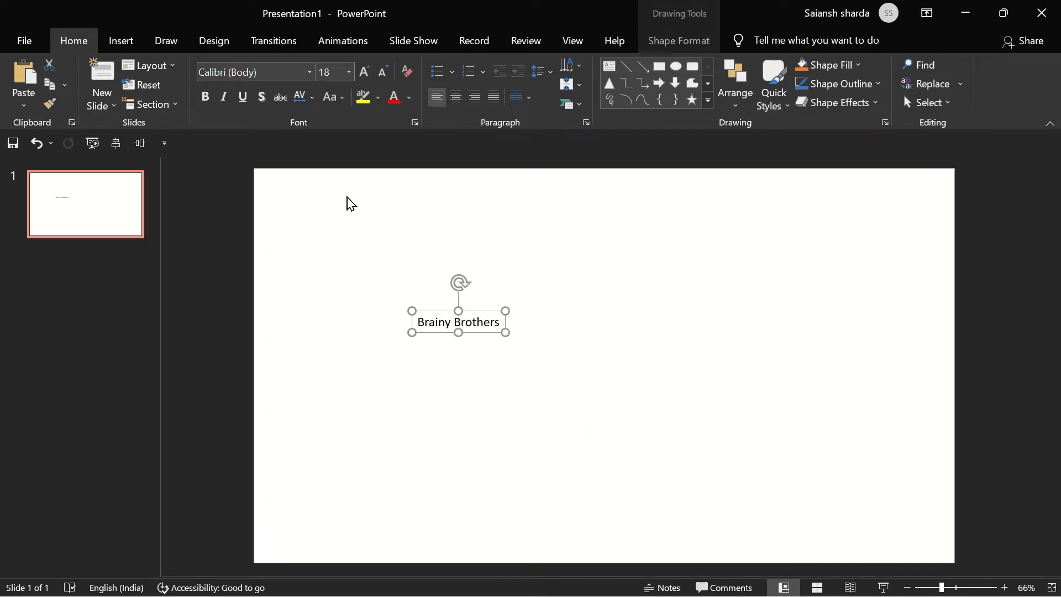
# - Set the title font to Montserrat ExtraBold at size 100
pyautogui.click(303, 74)
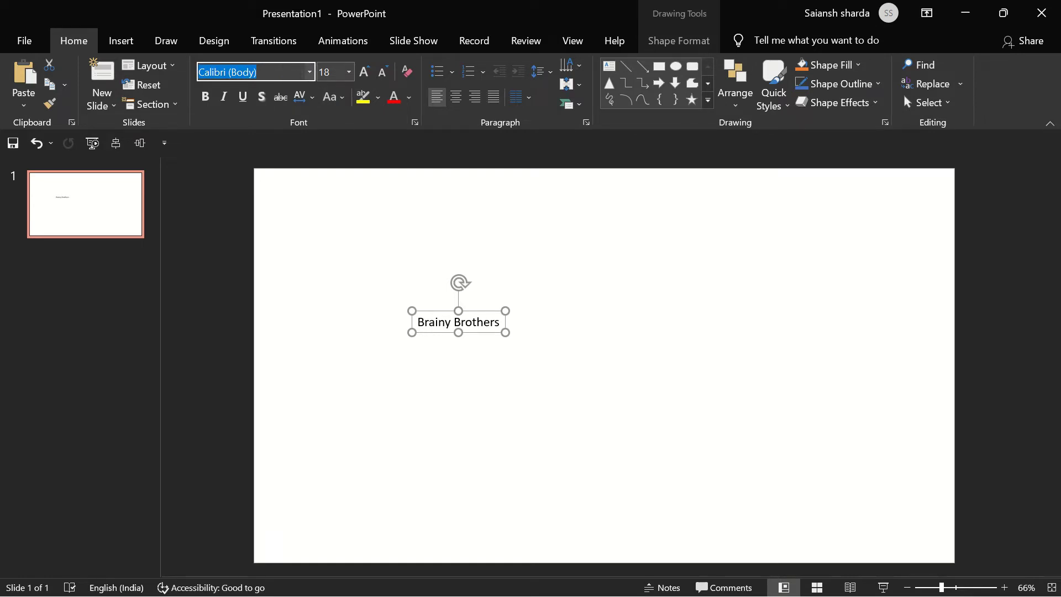
pyautogui.write('Mo')
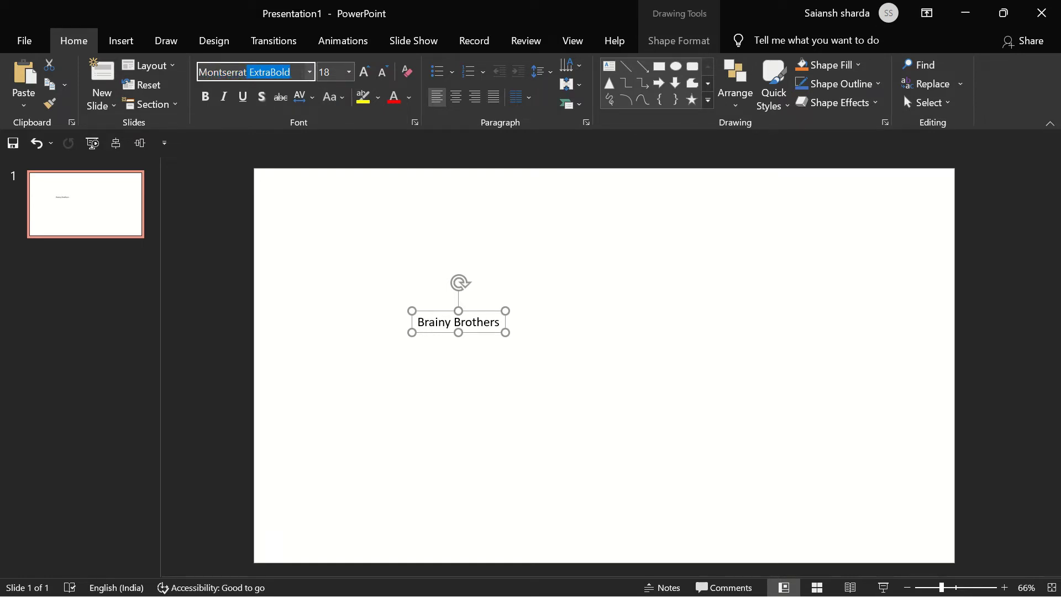
pyautogui.write('ntserrat')
pyautogui.press('Return')
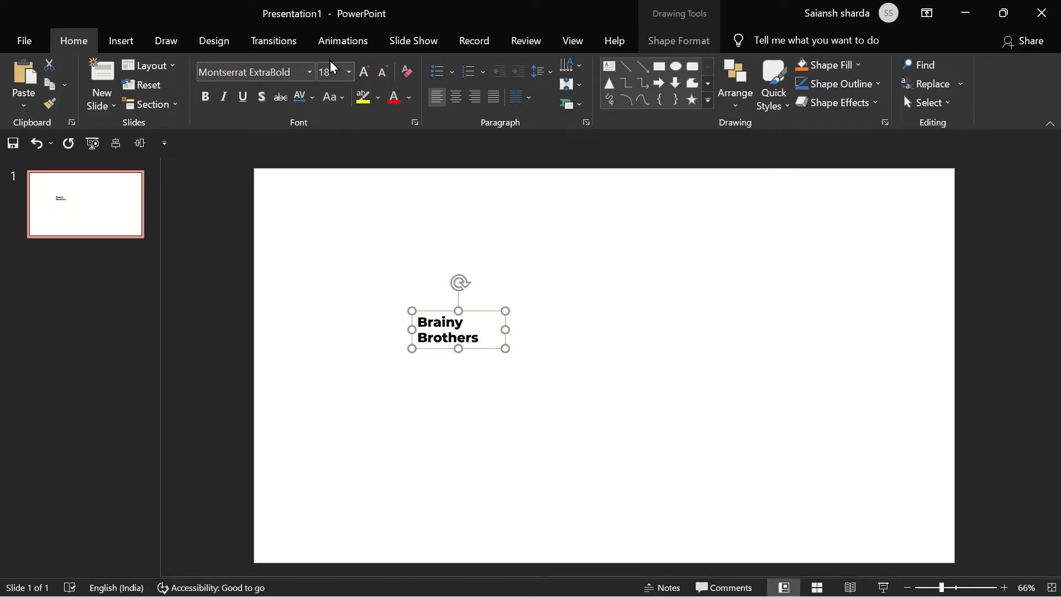
pyautogui.click(332, 69)
pyautogui.write('10')
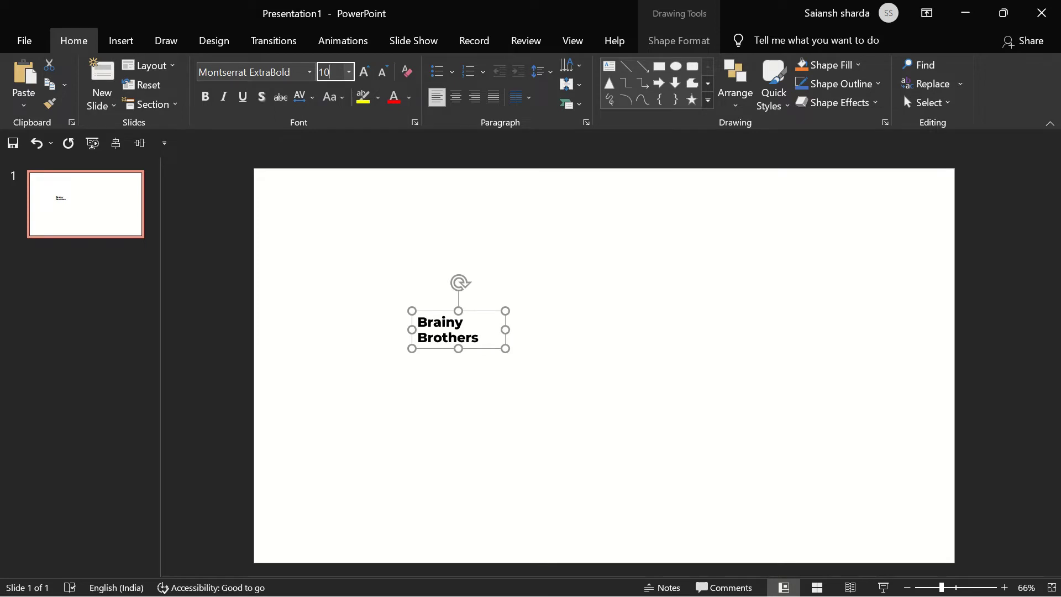
pyautogui.write('0')
pyautogui.press('Return')
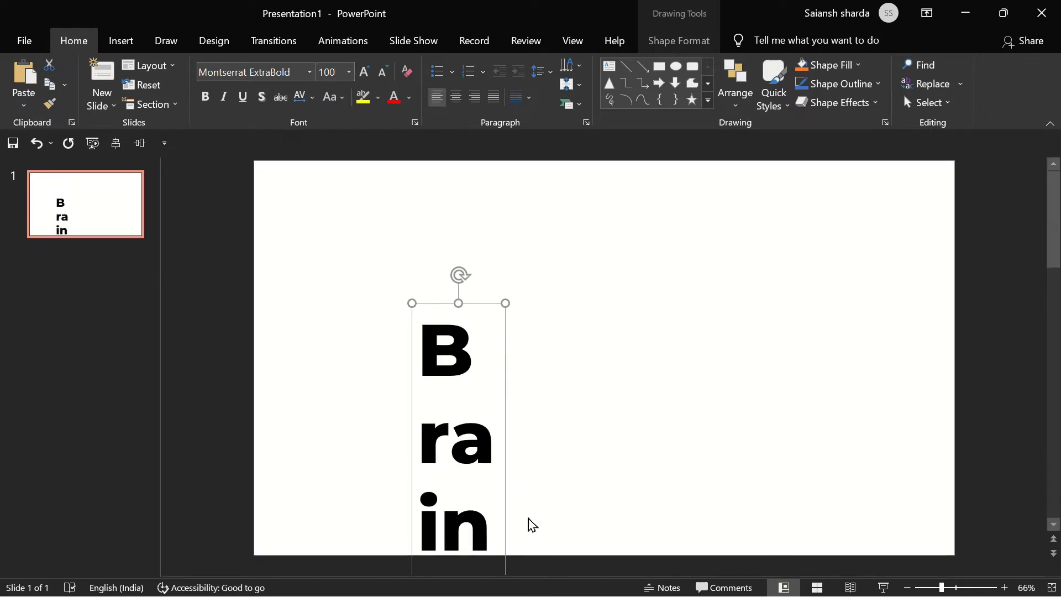
# - Widen the title box to two lines, move it to the upper centre, and centre-align it
pyautogui.moveTo(508, 503); pyautogui.dragTo(456, 348)
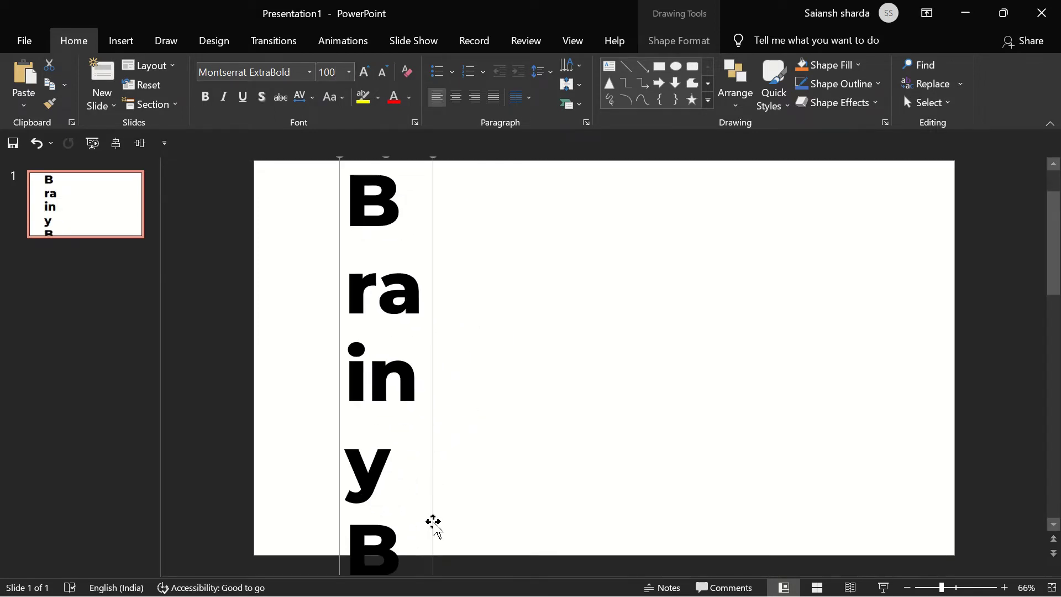
pyautogui.moveTo(431, 525); pyautogui.dragTo(383, 386)
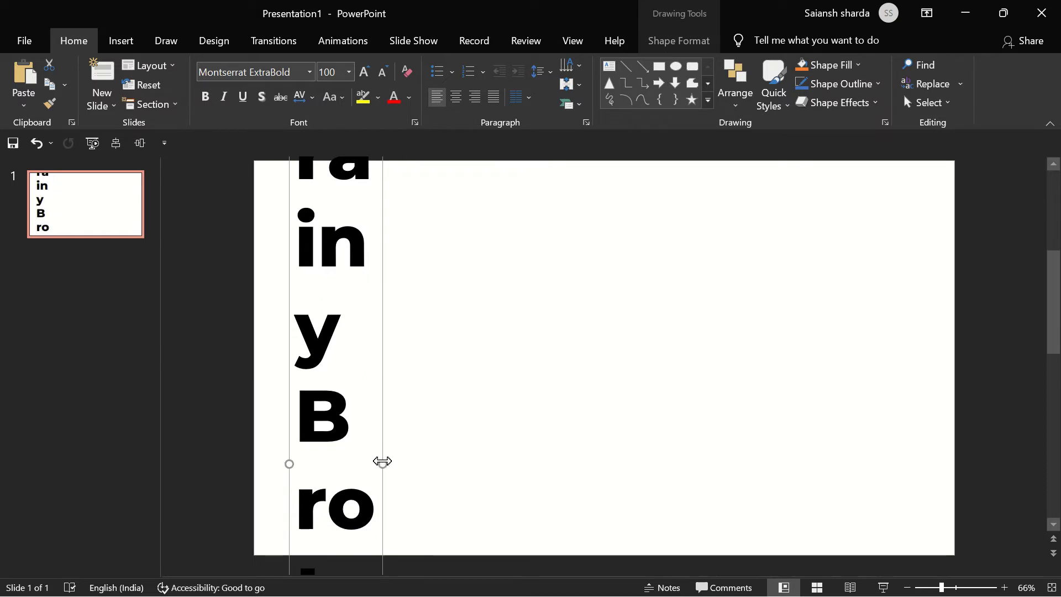
pyautogui.moveTo(382, 462); pyautogui.dragTo(684, 470)
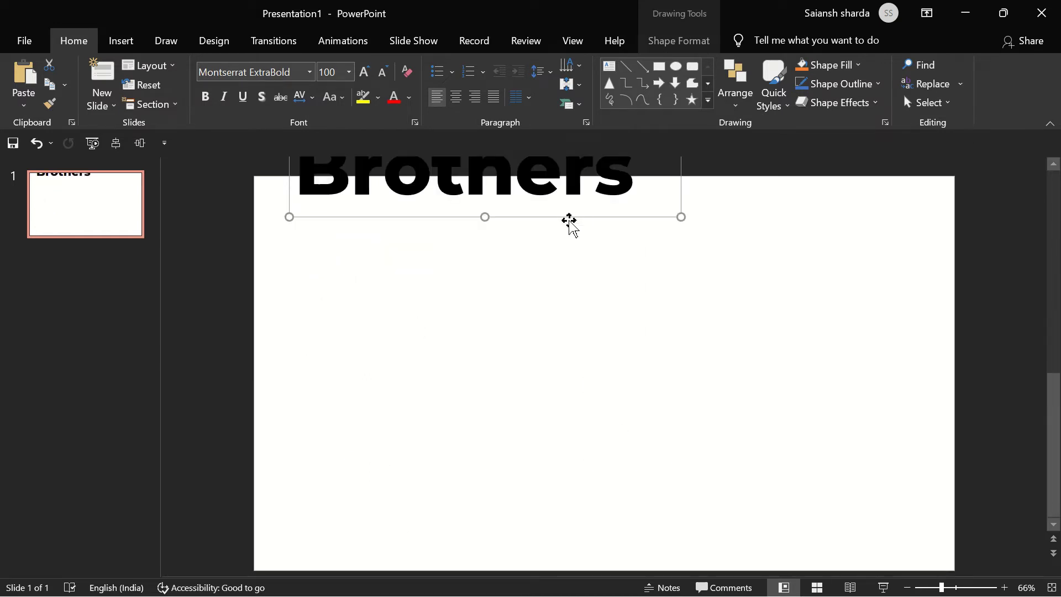
pyautogui.moveTo(569, 220); pyautogui.dragTo(677, 363)
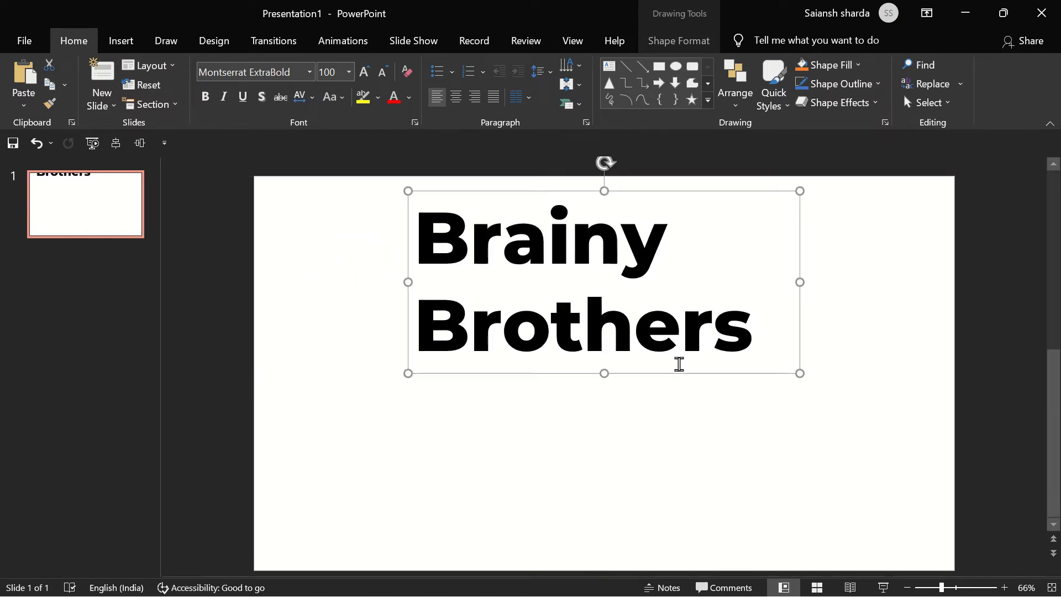
pyautogui.click(455, 98)
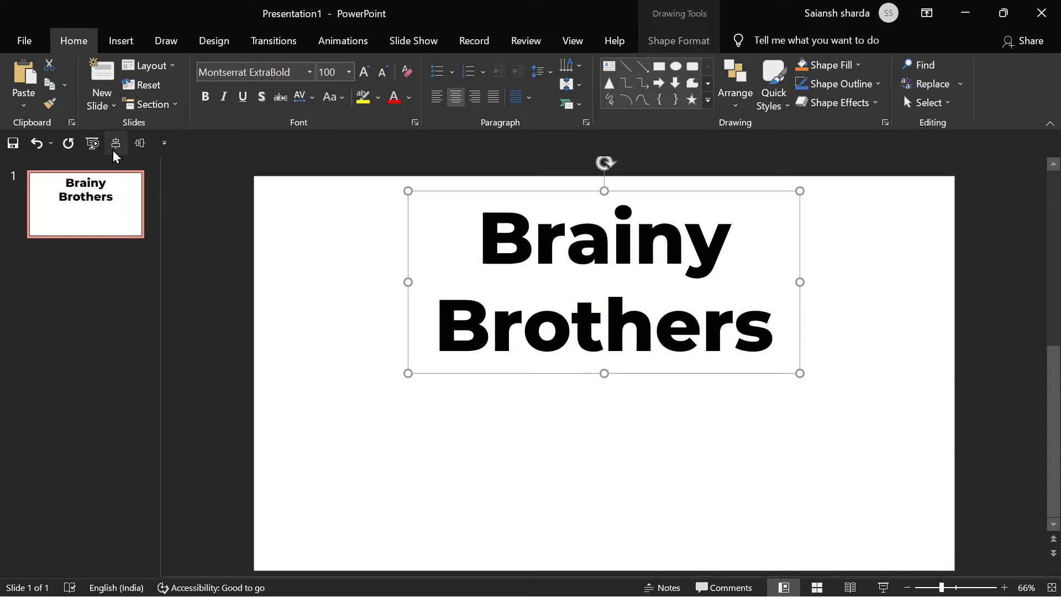
# - Duplicate the title slide to create slide 2
pyautogui.click(339, 322)
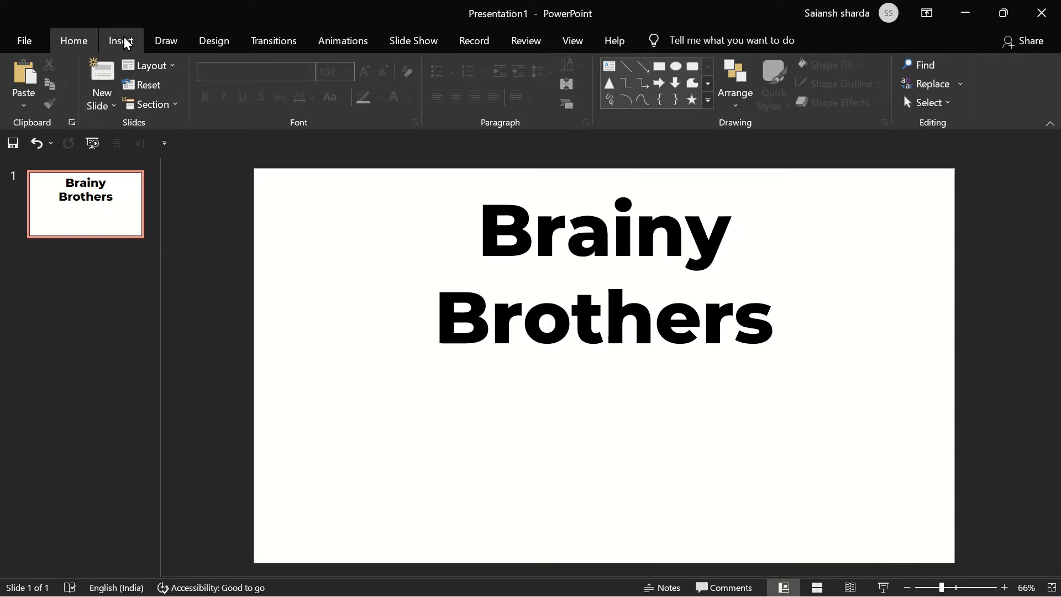
pyautogui.click(87, 215)
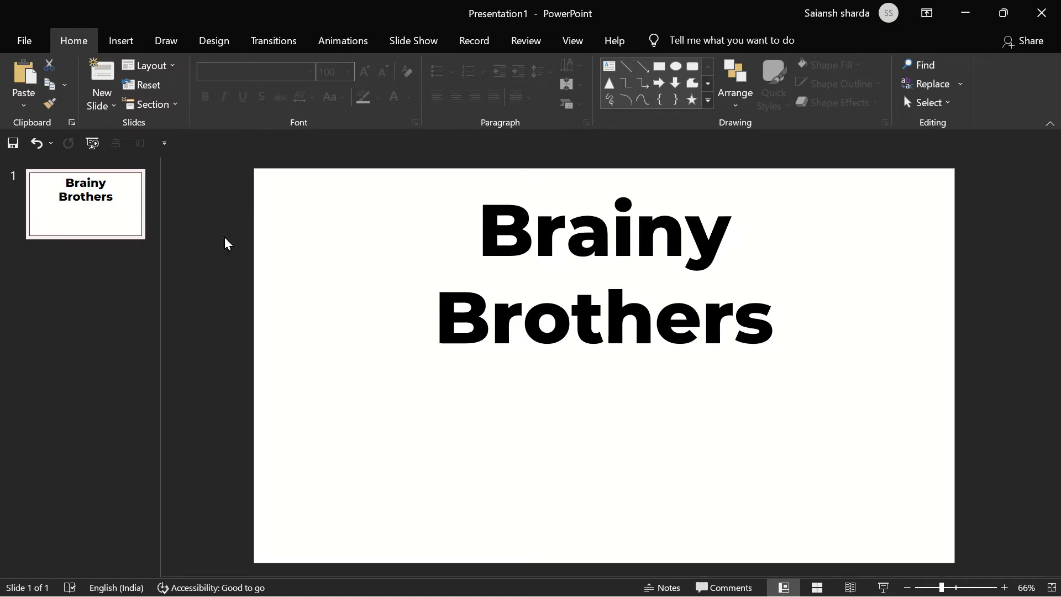
pyautogui.hotkey('ctrl', 'd')
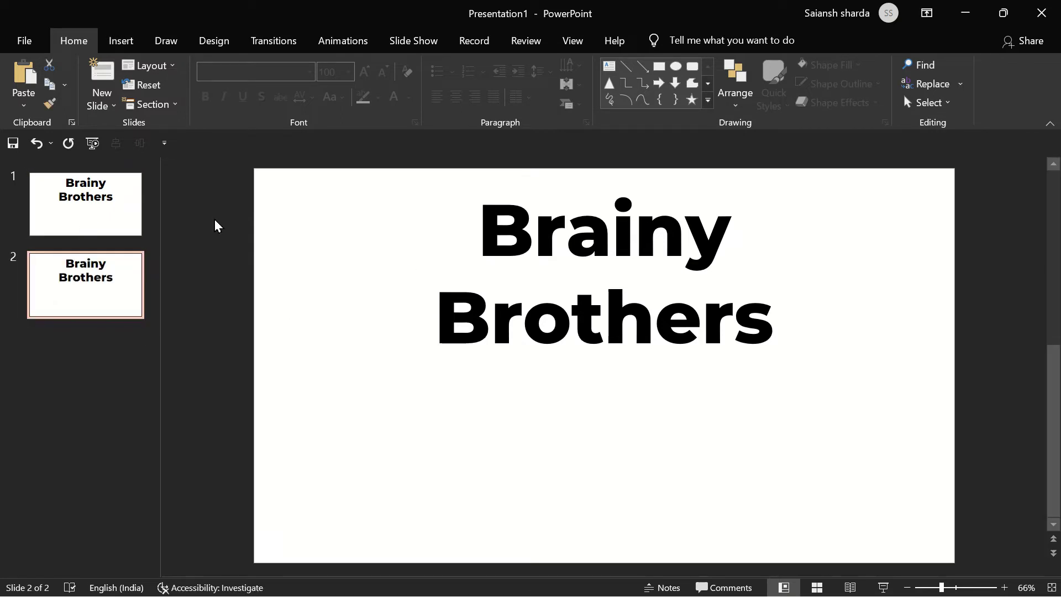
# - Insert the Our Logo bulb picture on slide 2, shrink it, and centre it over the title
pyautogui.click(123, 41)
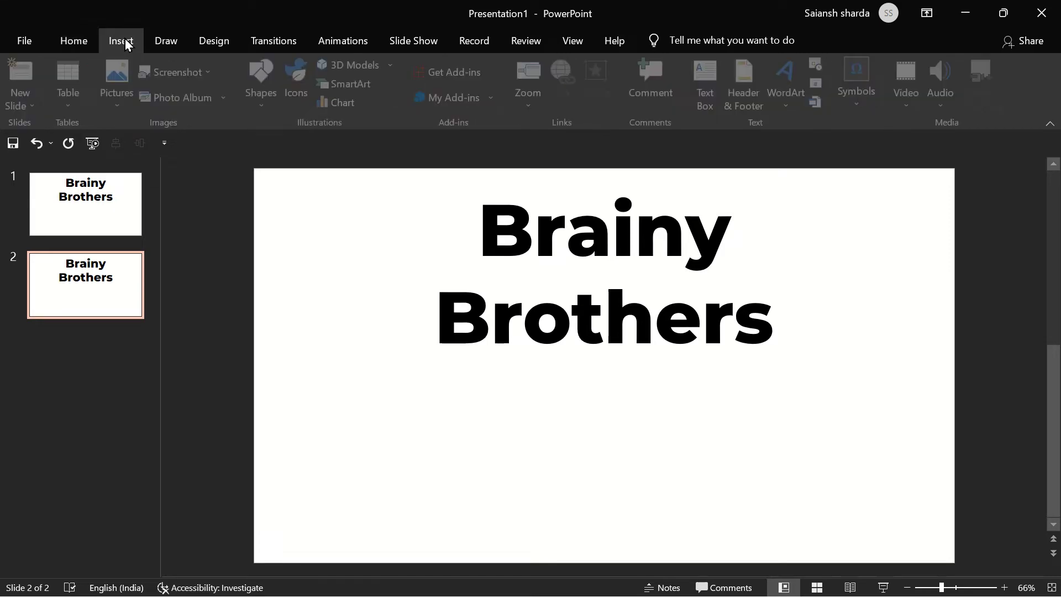
pyautogui.click(131, 99)
pyautogui.click(138, 156)
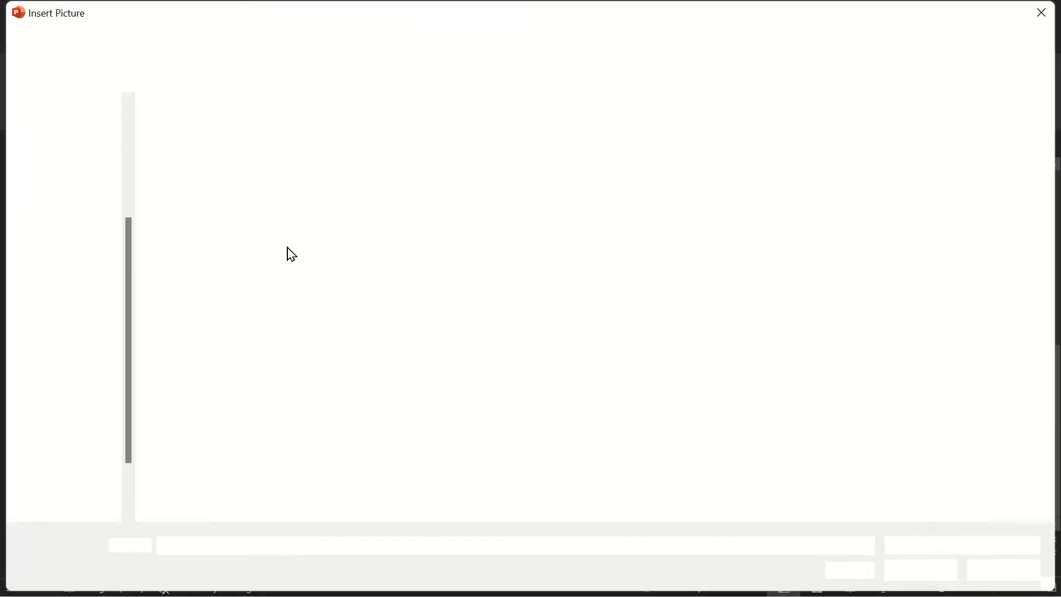
pyautogui.doubleClick(208, 168)
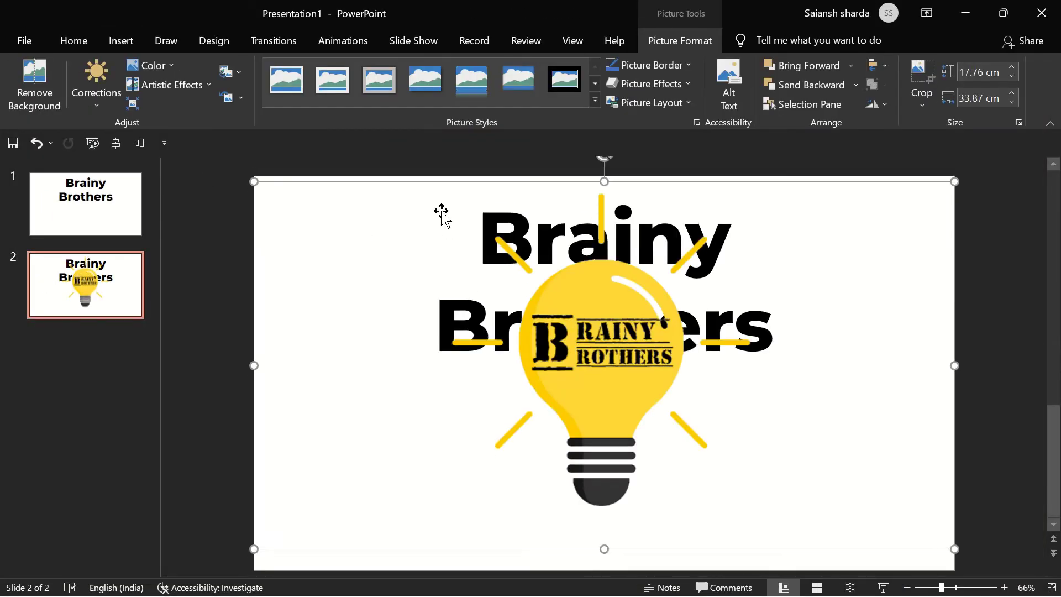
pyautogui.moveTo(253, 182); pyautogui.dragTo(372, 279)
pyautogui.moveTo(697, 391); pyautogui.dragTo(640, 406)
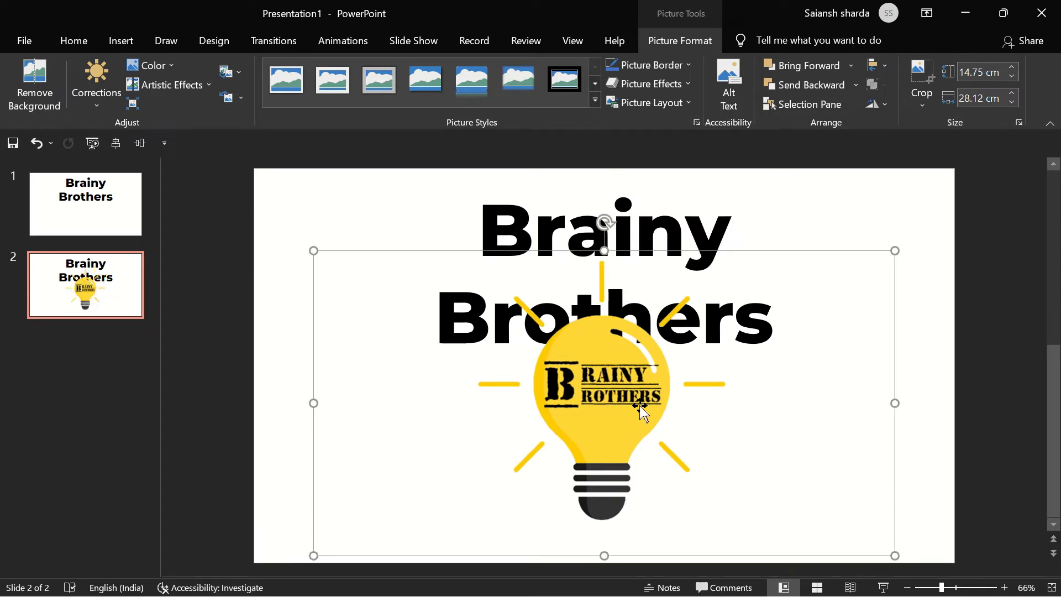
pyautogui.click(663, 220)
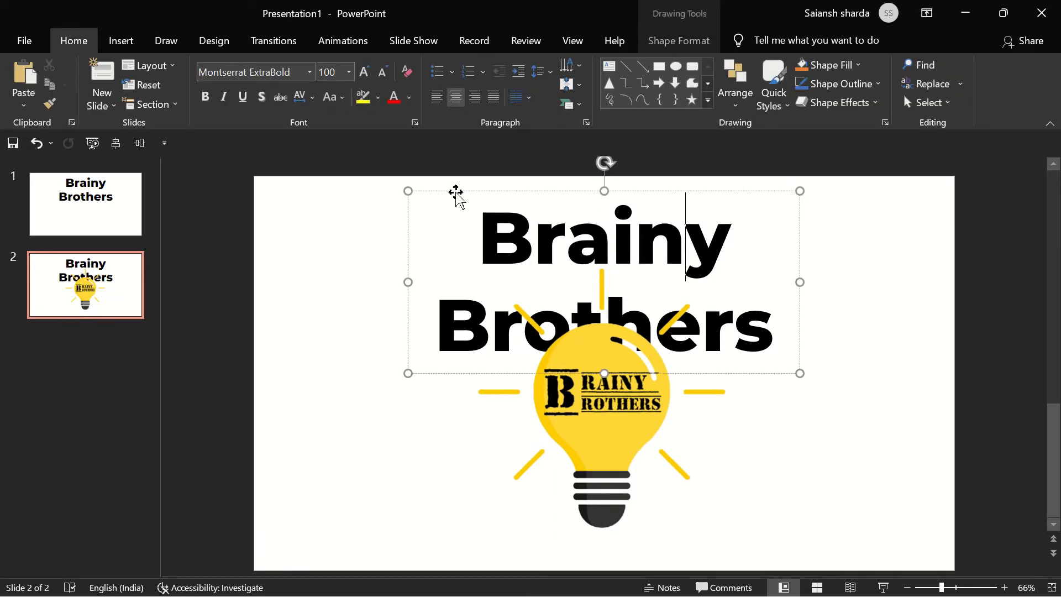
# - Shrink slide 2's title to 60 pt on one line and move it above the logo
pyautogui.click(331, 72)
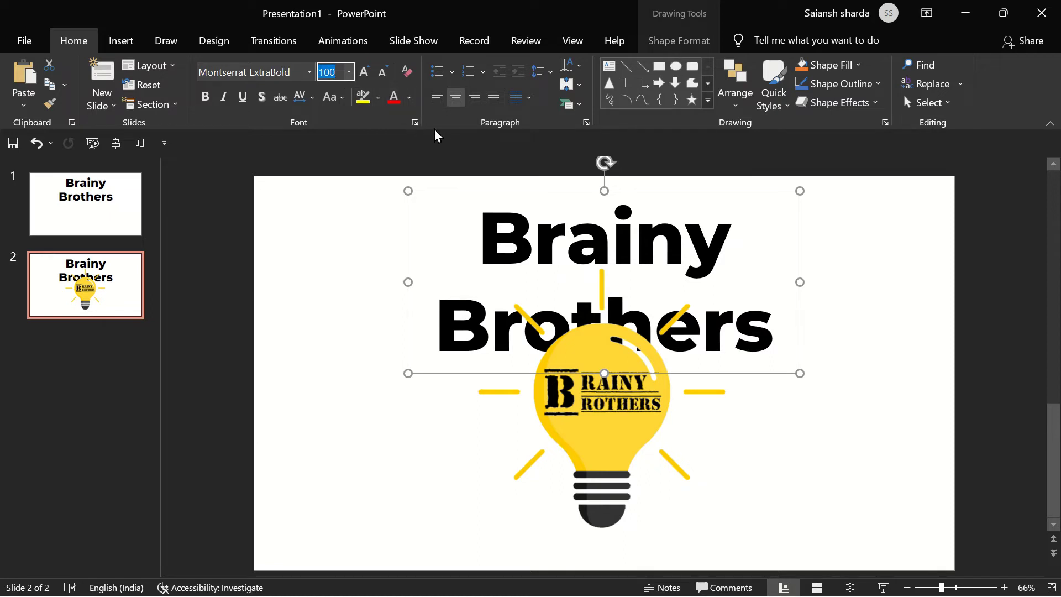
pyautogui.write('60')
pyautogui.press('Return')
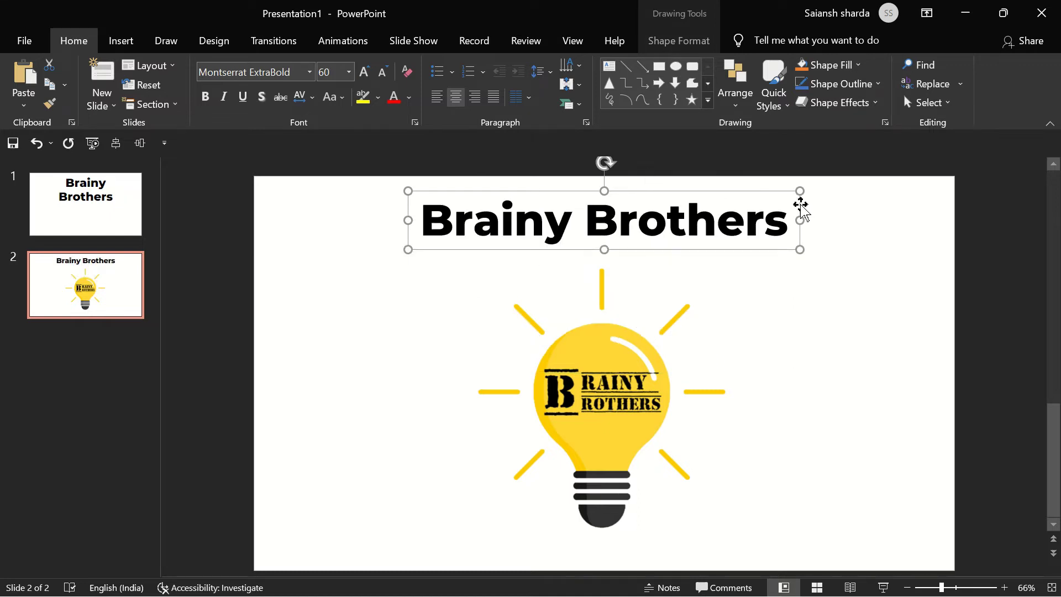
pyautogui.moveTo(800, 204); pyautogui.dragTo(801, 208)
pyautogui.click(951, 299)
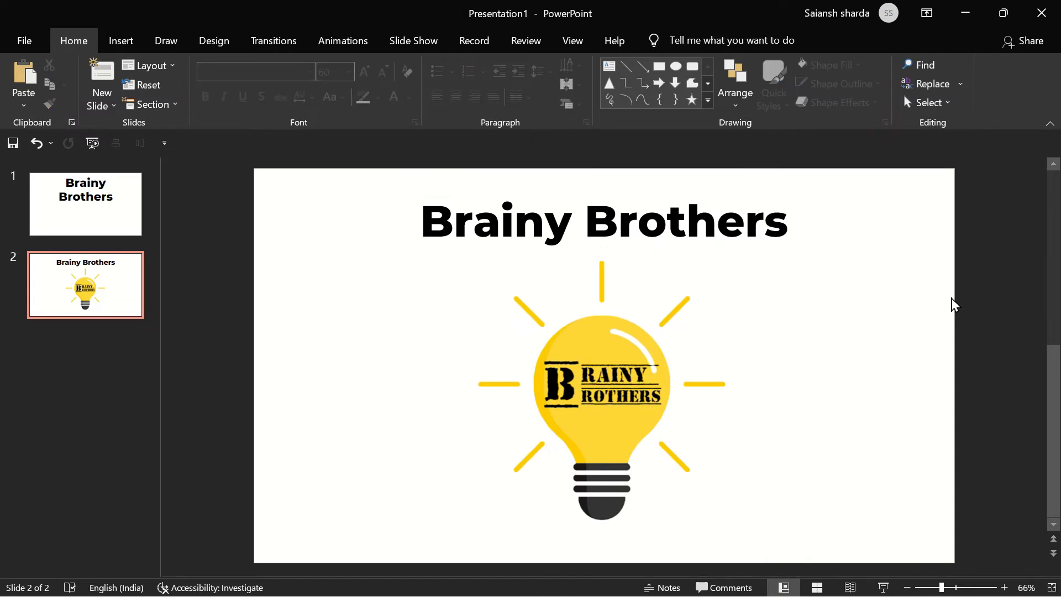
# - Apply a Morph transition to slide 2, preview it, and return to slide 1
pyautogui.click(279, 41)
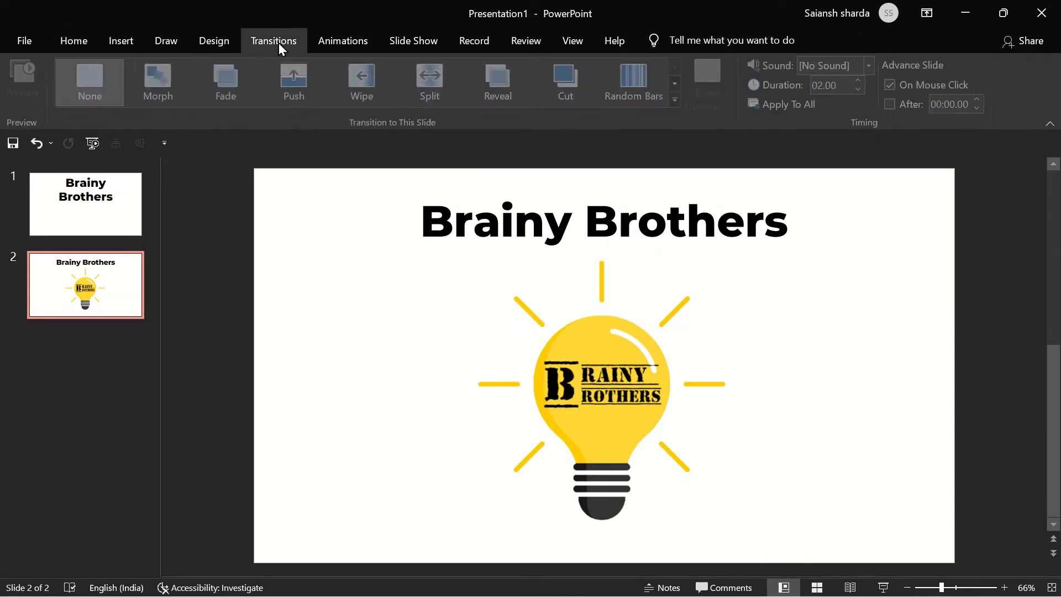
pyautogui.click(155, 91)
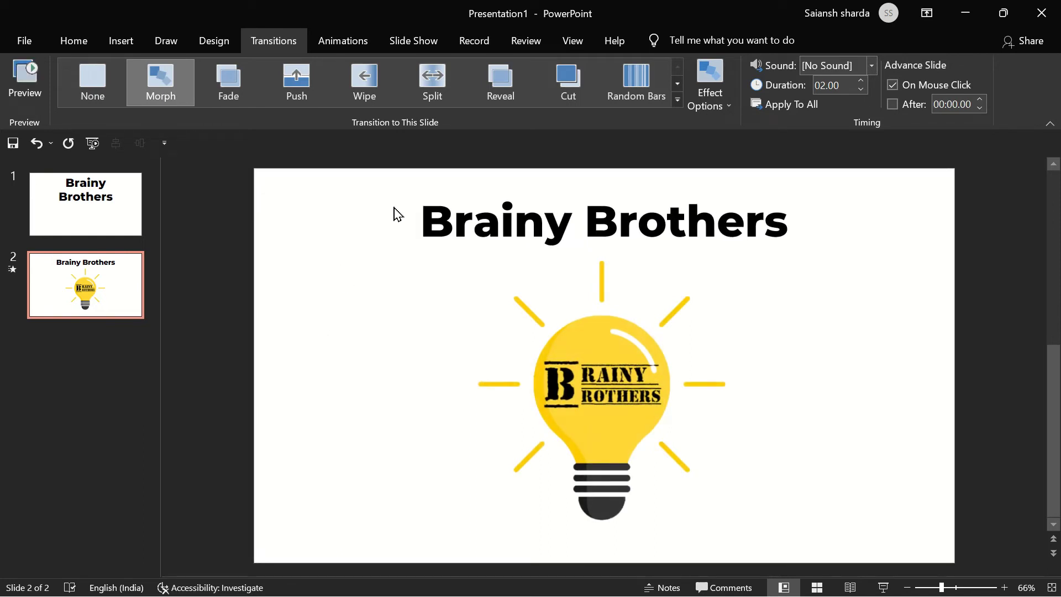
pyautogui.click(24, 77)
pyautogui.press('Up')
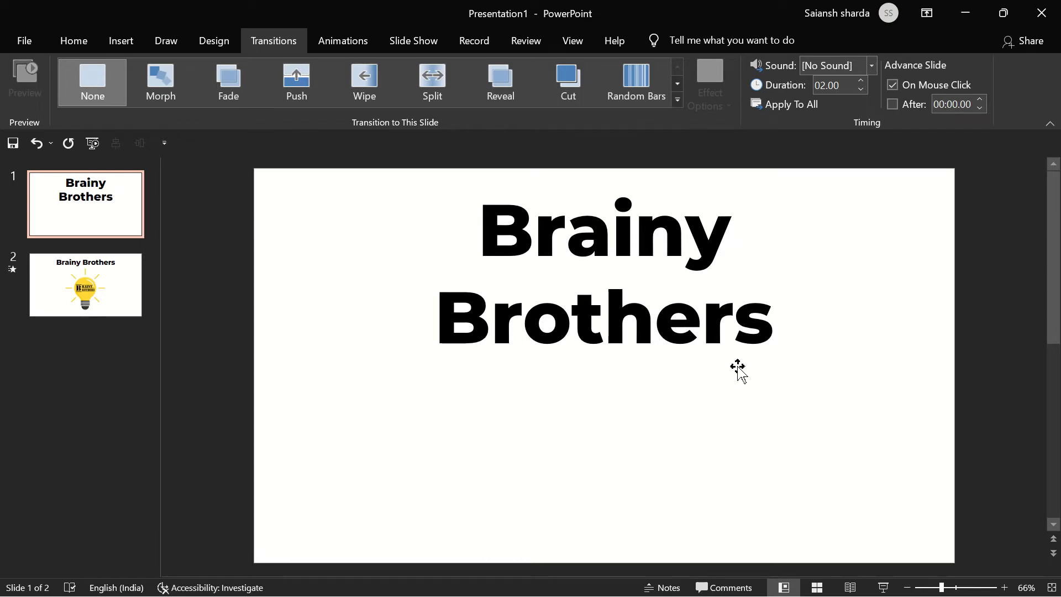
# - Copy the bulb logo from slide 2 to just below slide 1, then preview the Morph
pyautogui.click(74, 303)
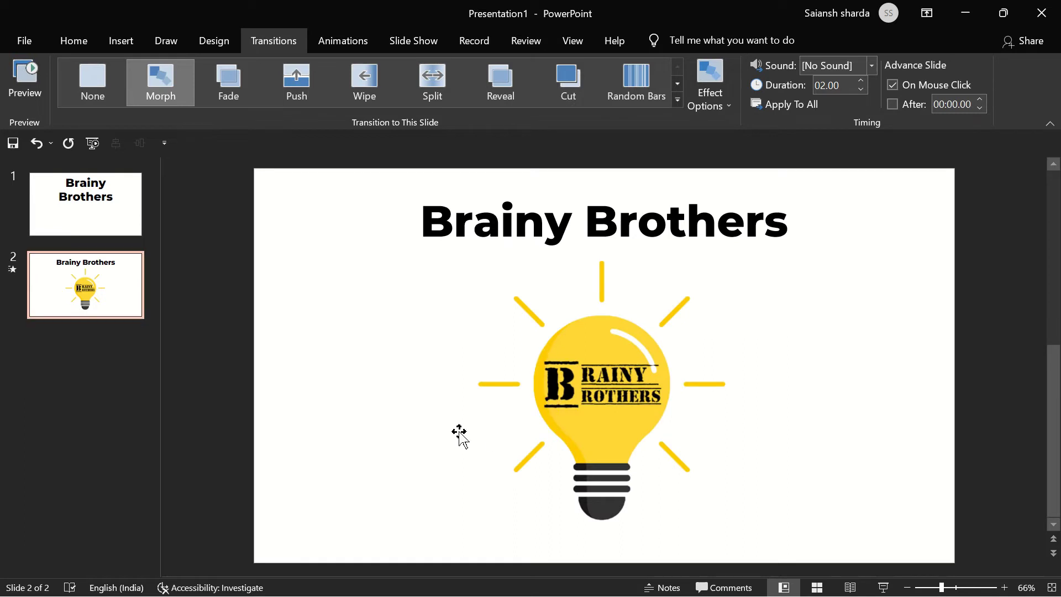
pyautogui.click(601, 348)
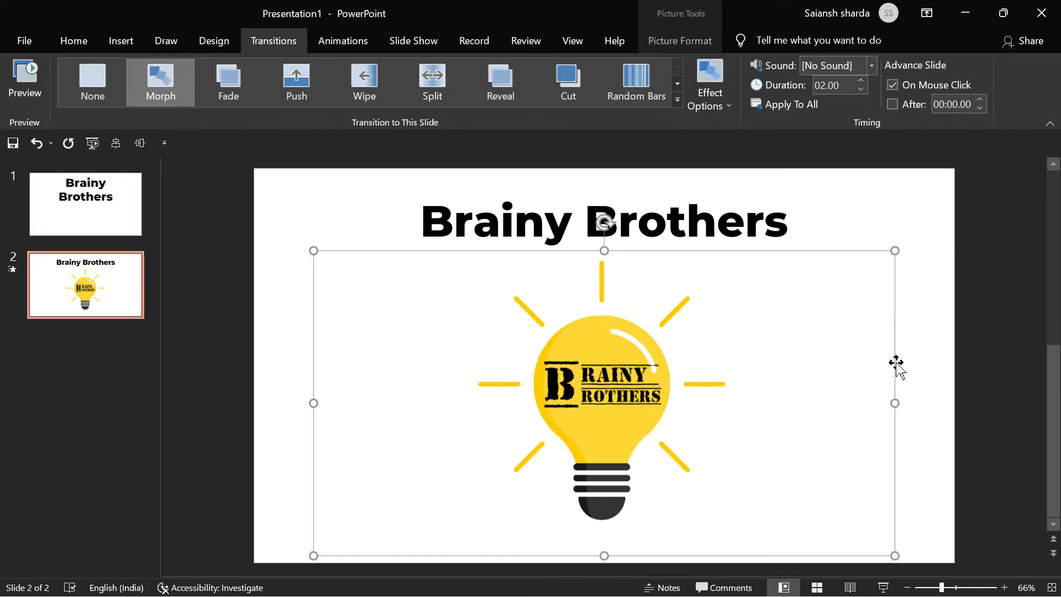
pyautogui.click(82, 183)
pyautogui.hotkey('ctrl', 'v')
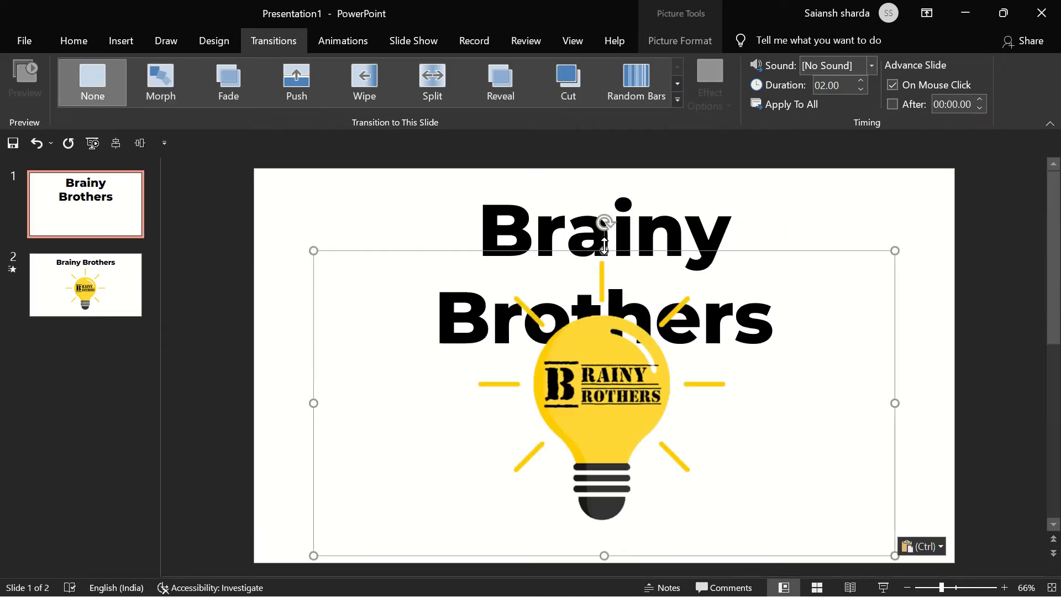
pyautogui.scroll(-4, 797, 330)
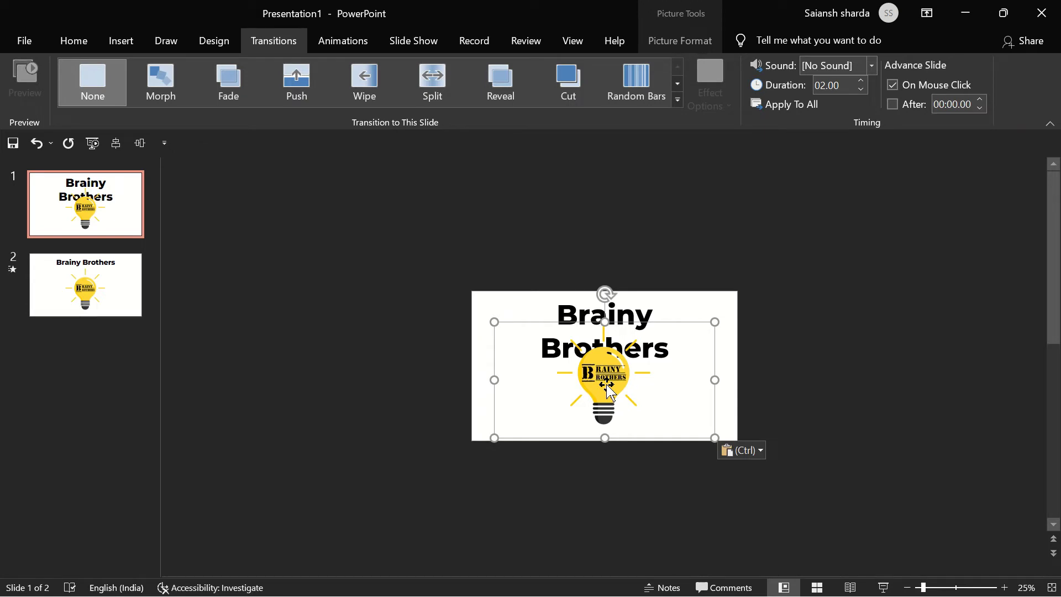
pyautogui.moveTo(607, 387); pyautogui.dragTo(611, 511)
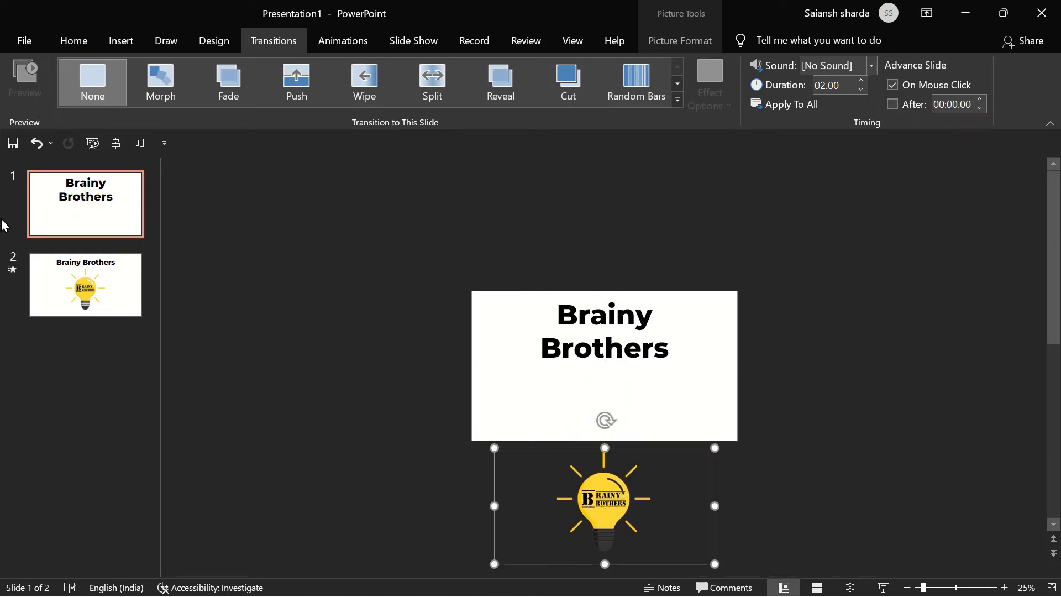
pyautogui.click(106, 281)
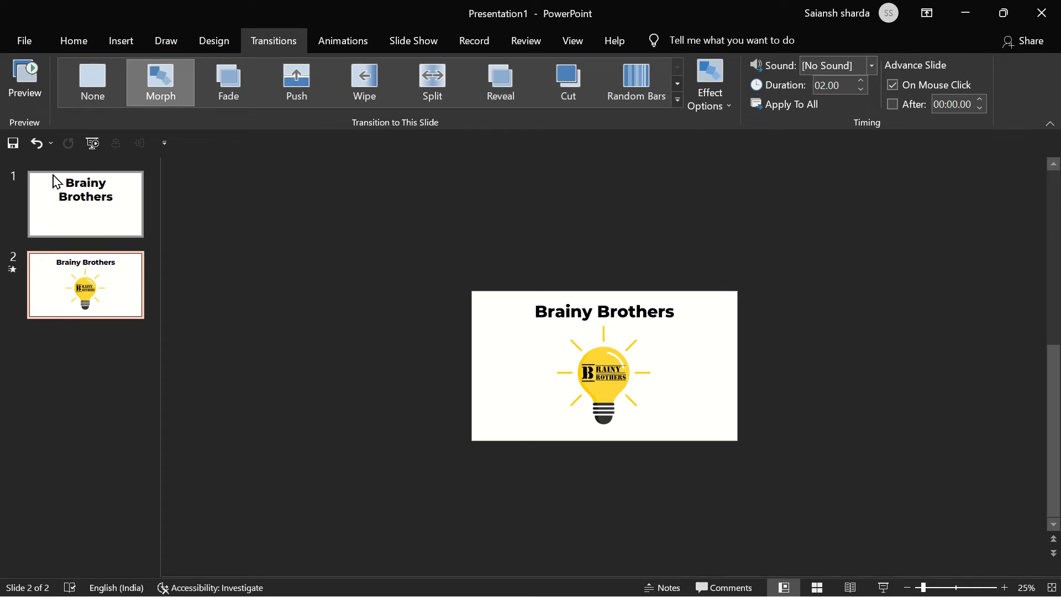
pyautogui.click(33, 78)
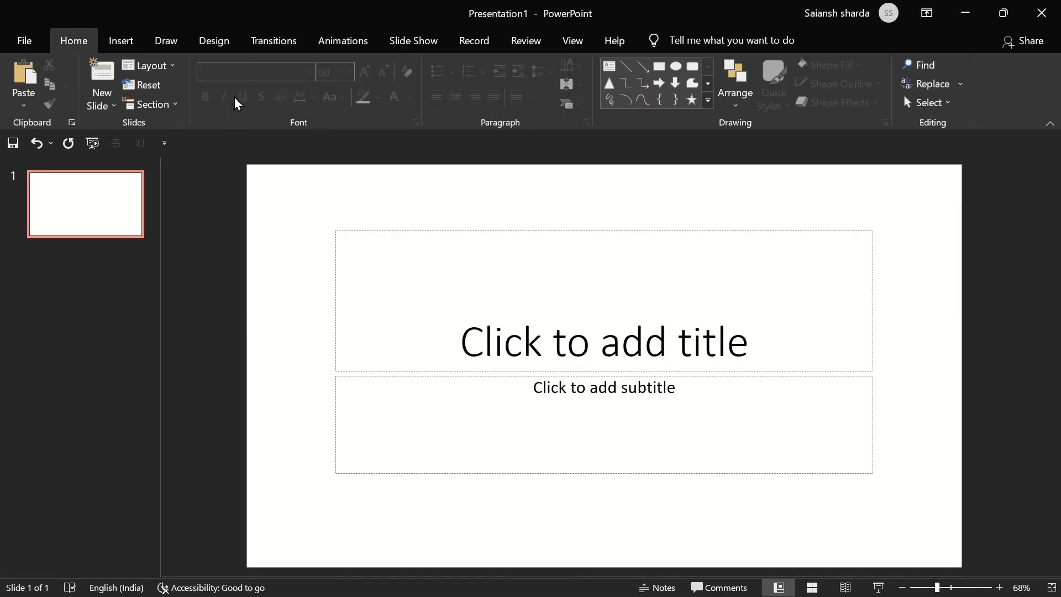
# - Give the new deck's slide a Blank layout and switch to the Unsplash photo in Chrome
pyautogui.click(162, 77)
pyautogui.click(184, 285)
pyautogui.press('super')
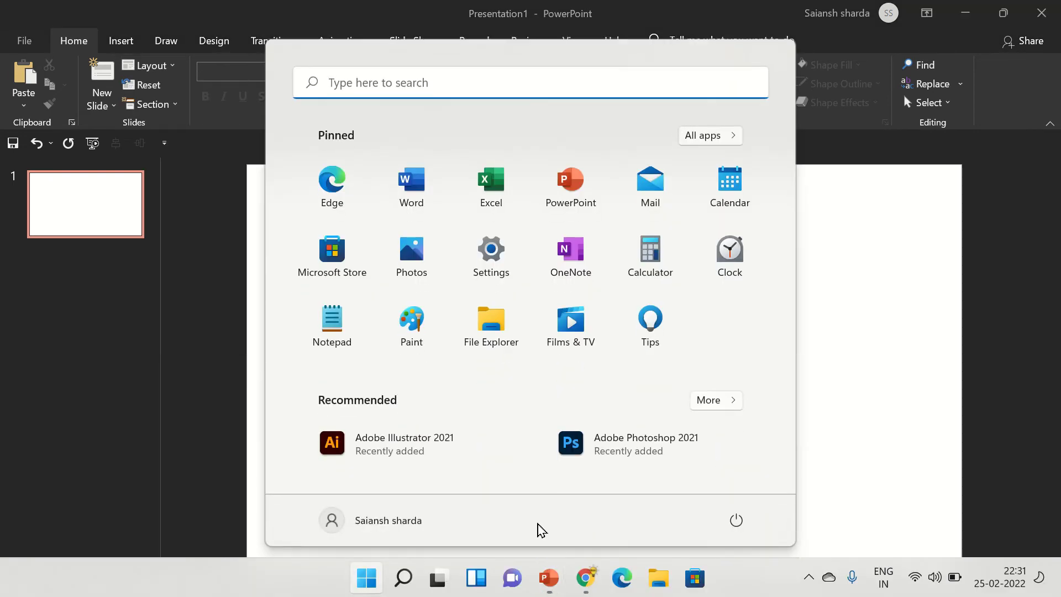
pyautogui.click(581, 574)
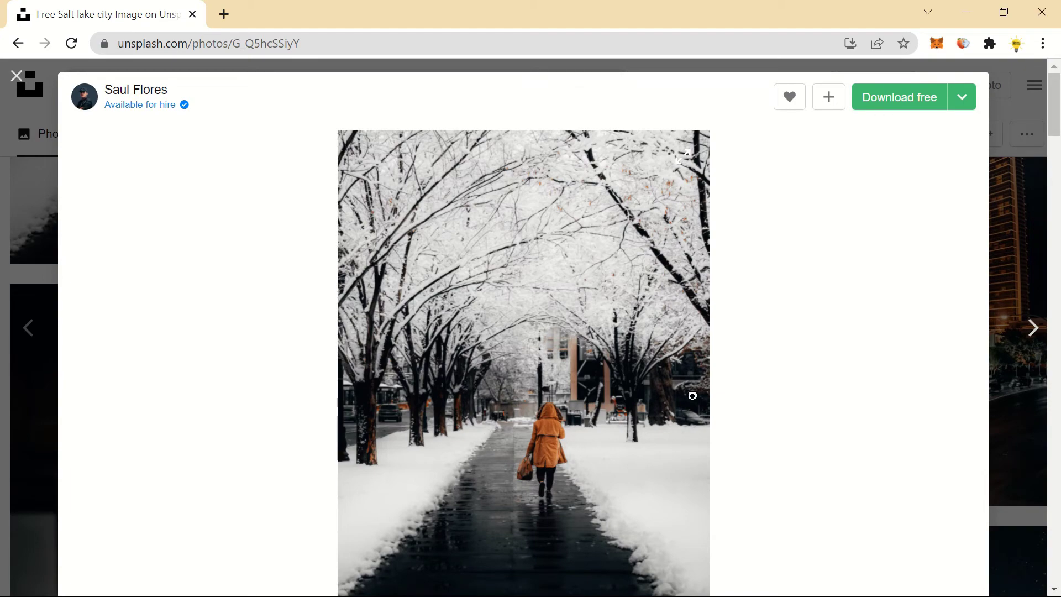
# - Download the snowy-street Unsplash photo as a JPG and close Chrome
pyautogui.scroll(-1, 690, 397)
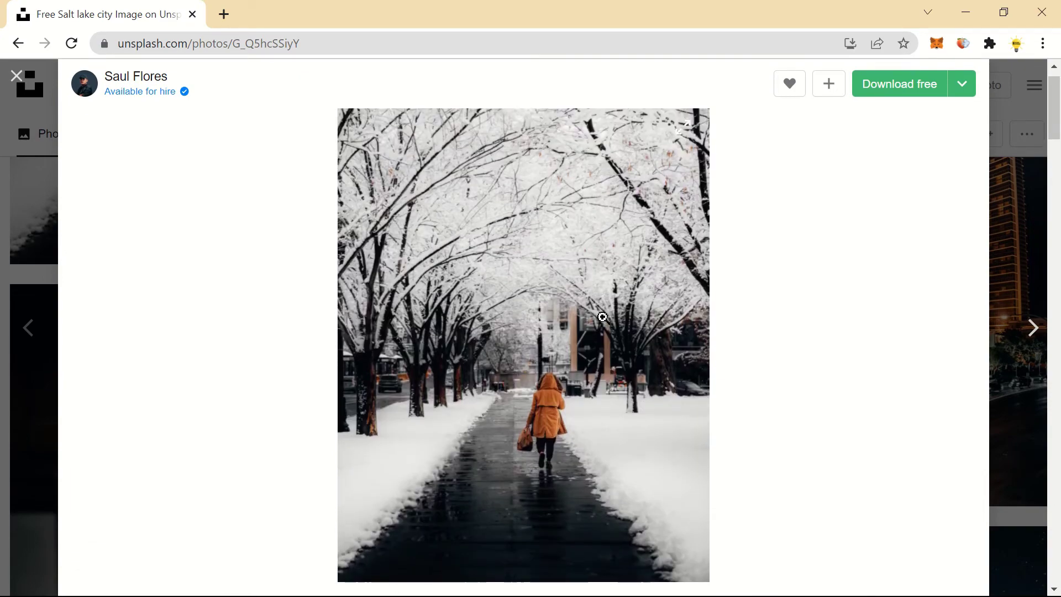
pyautogui.click(602, 316)
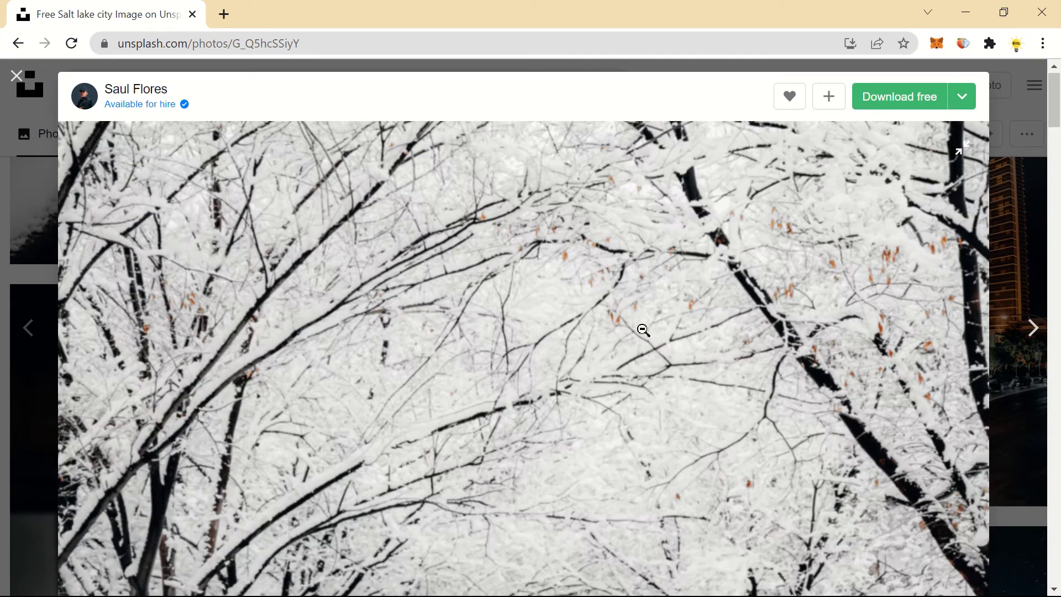
pyautogui.scroll(-5, 708, 379)
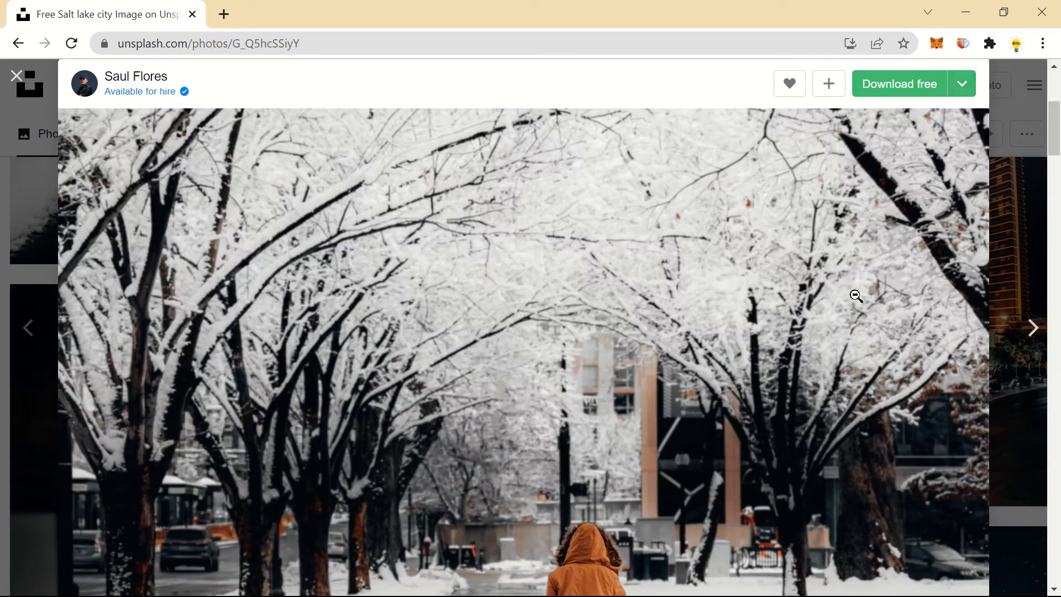
pyautogui.scroll(-3, 857, 331)
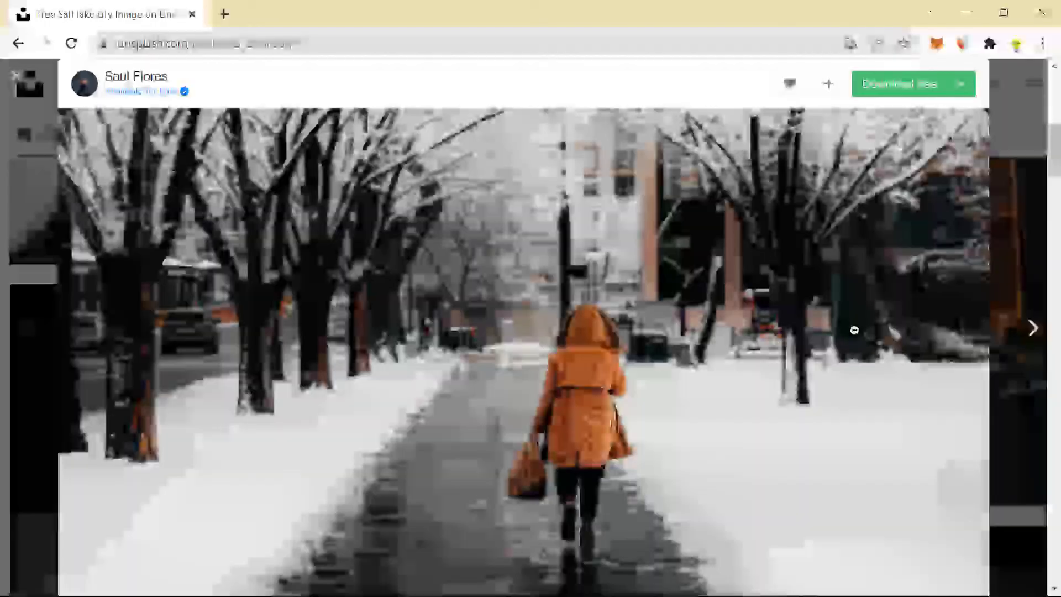
pyautogui.click(909, 91)
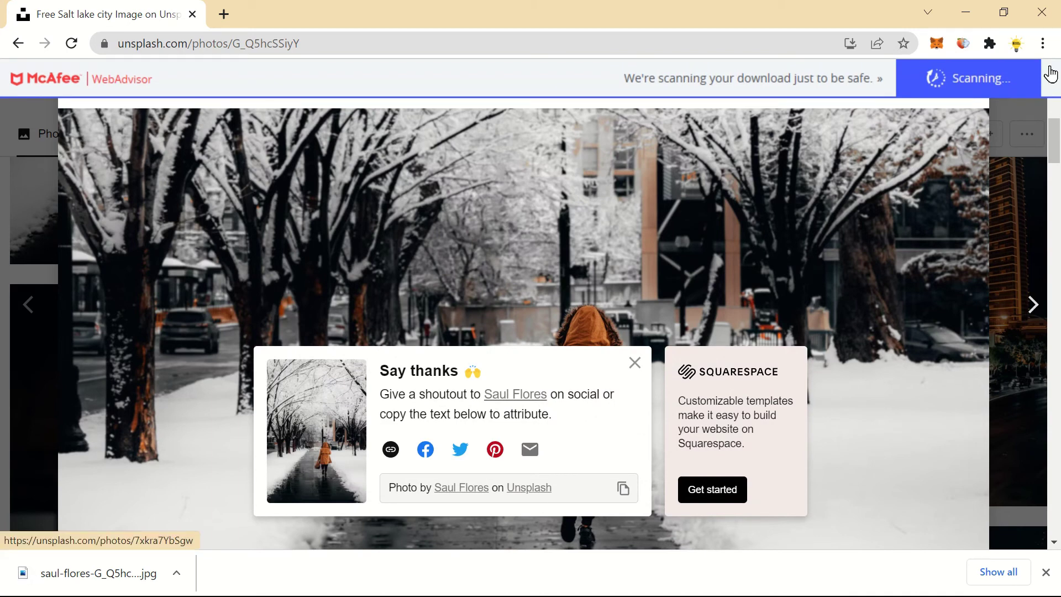
pyautogui.click(1048, 22)
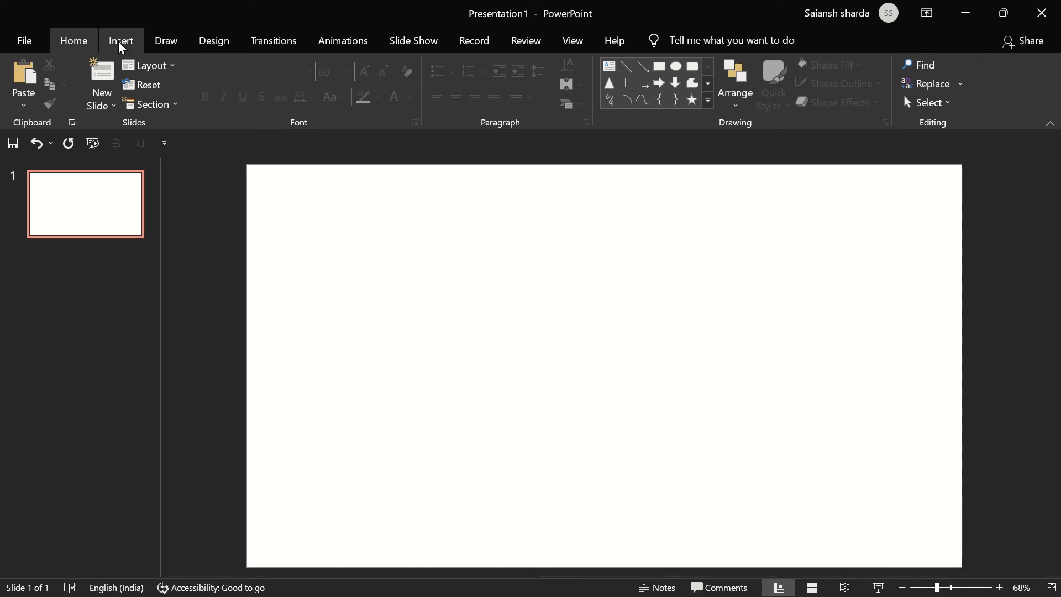
# - Insert the snowy-street photo from Downloads onto slide 1 and duplicate that slide
pyautogui.click(120, 44)
pyautogui.click(128, 102)
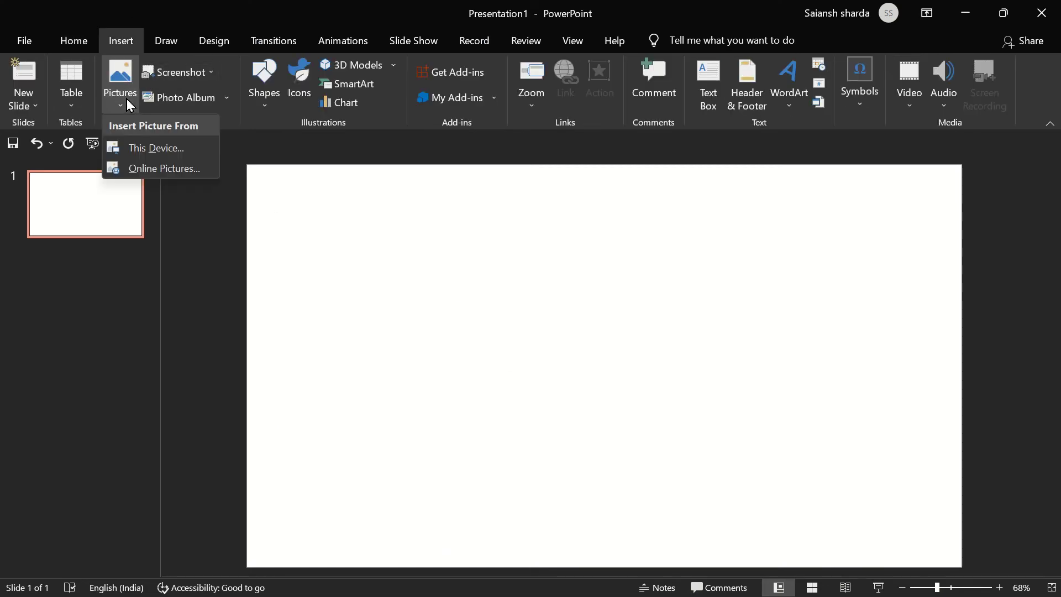
pyautogui.click(175, 155)
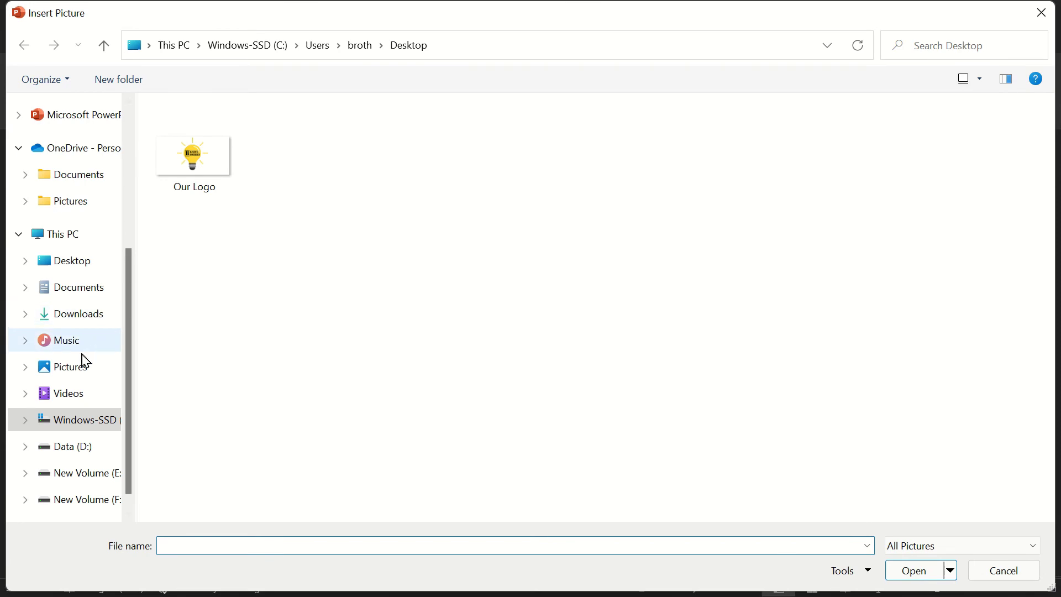
pyautogui.click(85, 313)
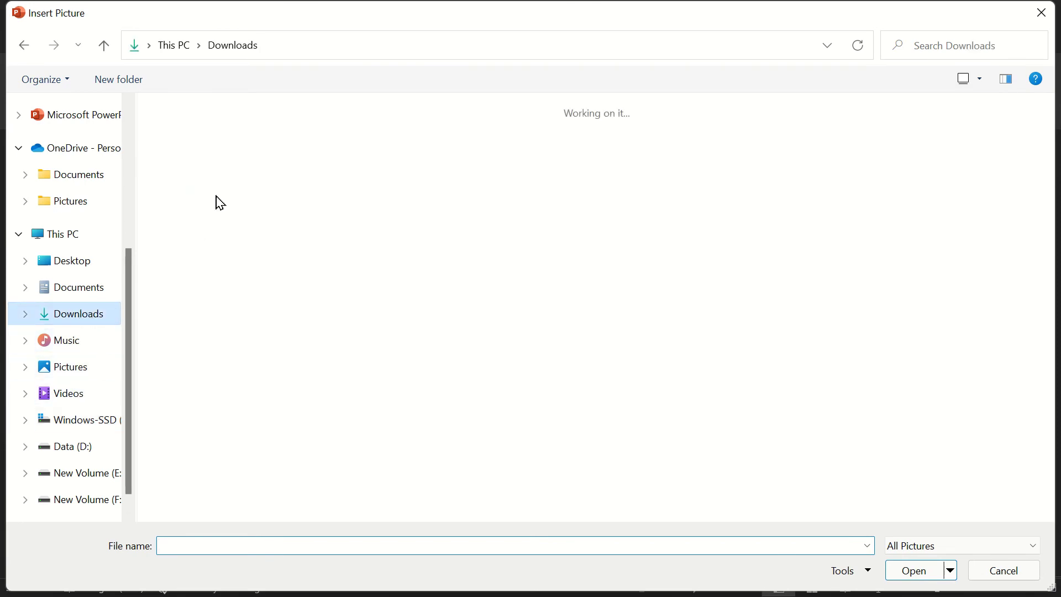
pyautogui.doubleClick(216, 202)
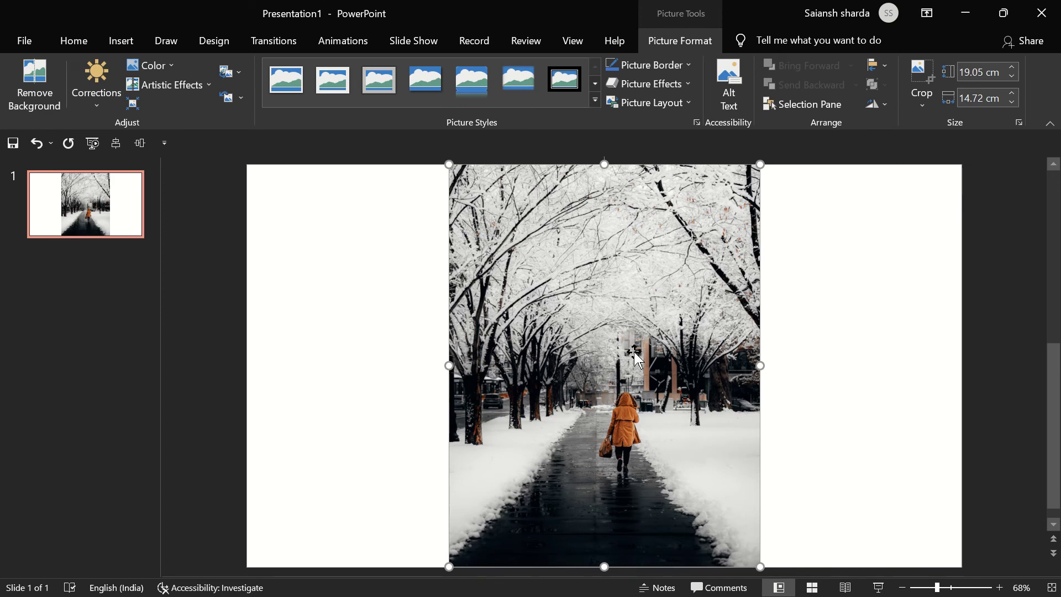
pyautogui.click(51, 199)
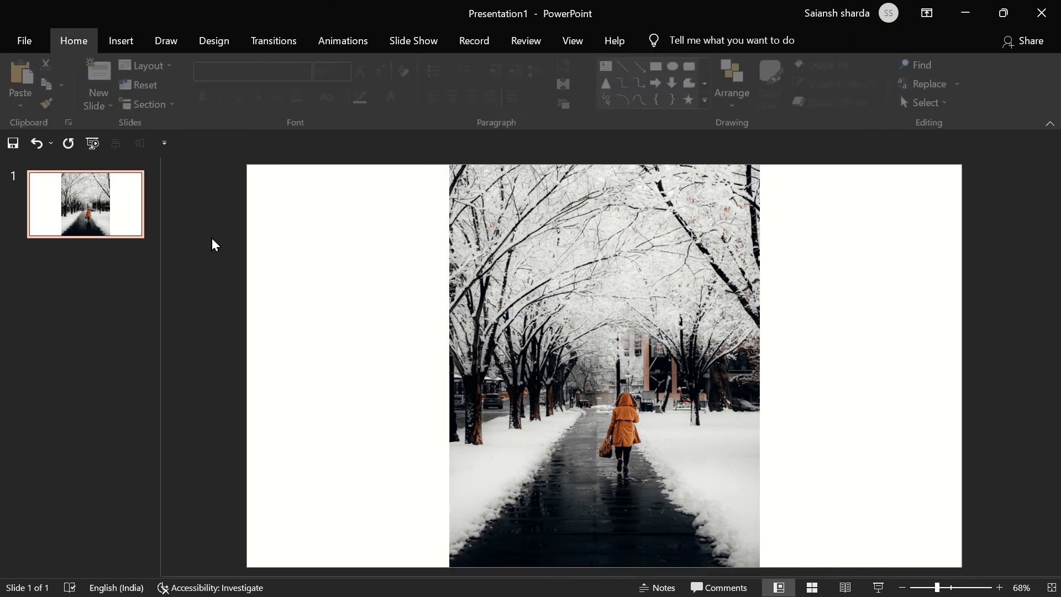
pyautogui.hotkey('ctrl', 'd')
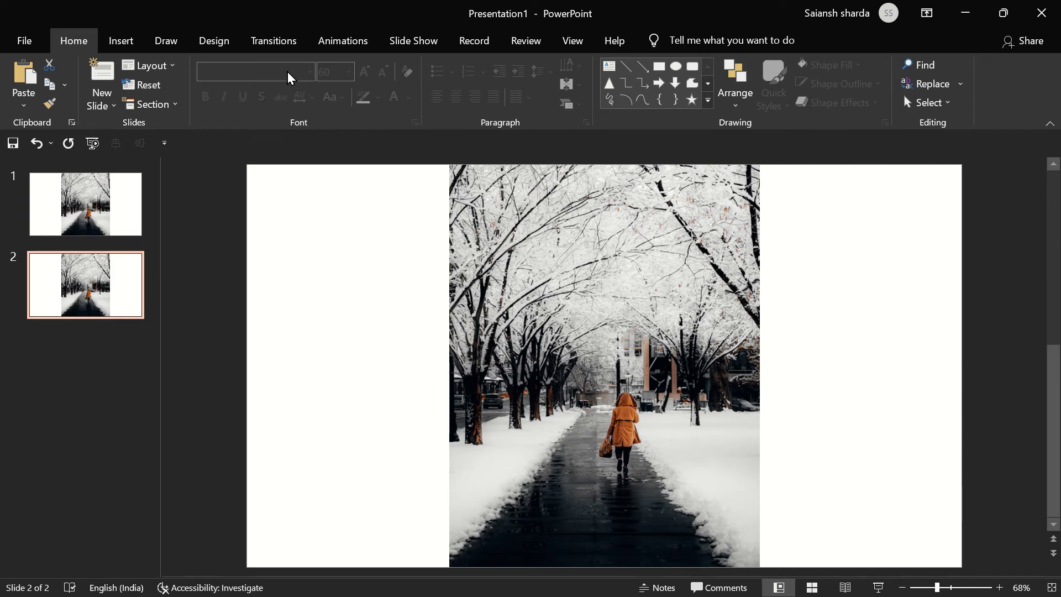
# - Give slide 2 a Morph transition and enlarge its photo to cover the whole slide
pyautogui.click(278, 41)
pyautogui.click(160, 87)
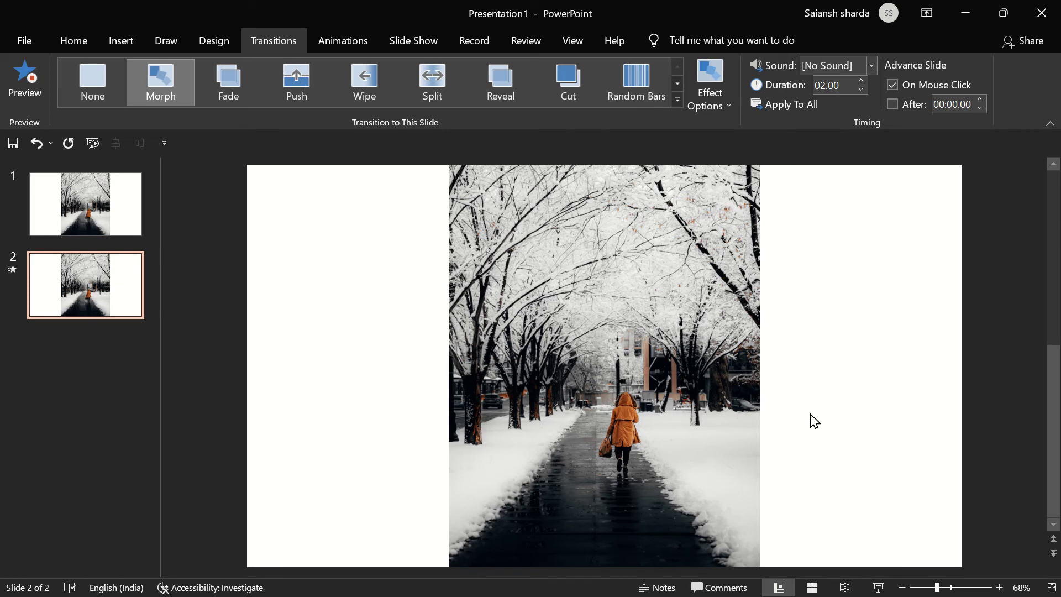
pyautogui.scroll(-6, 812, 419)
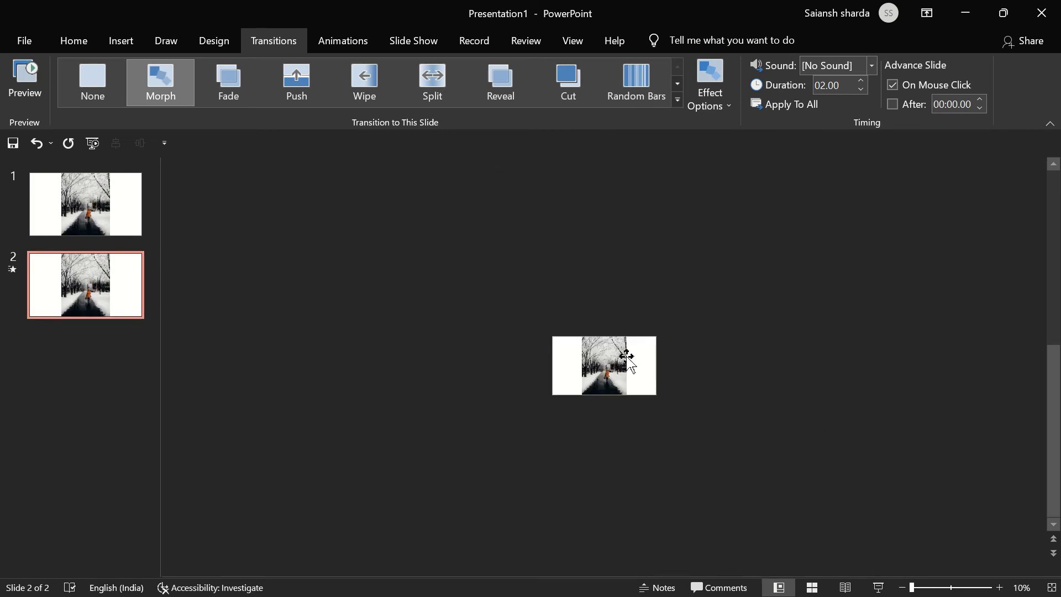
pyautogui.click(628, 358)
pyautogui.moveTo(584, 336); pyautogui.dragTo(525, 299)
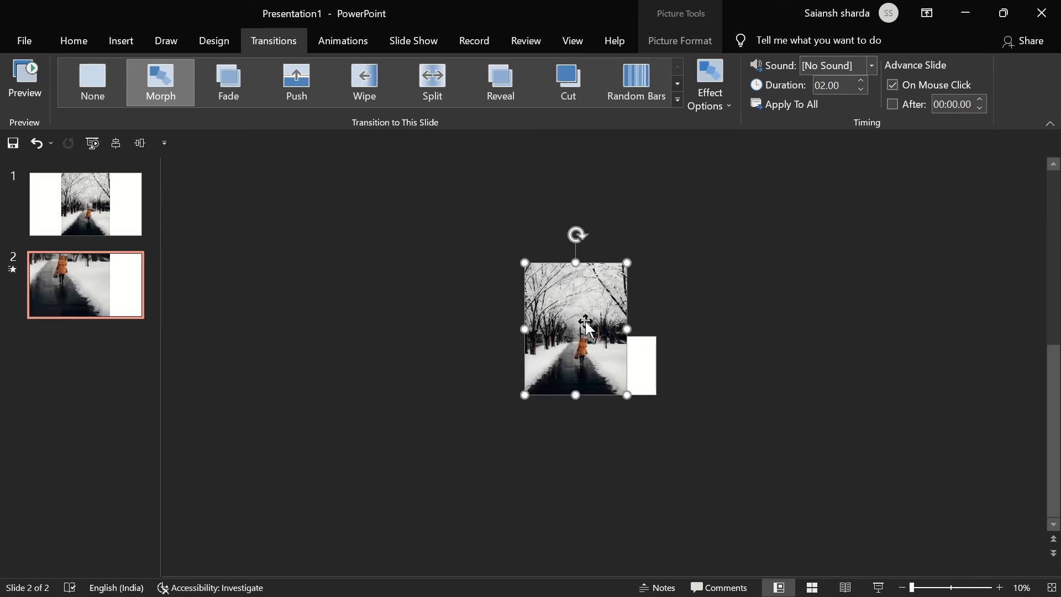
pyautogui.moveTo(586, 321); pyautogui.dragTo(613, 339)
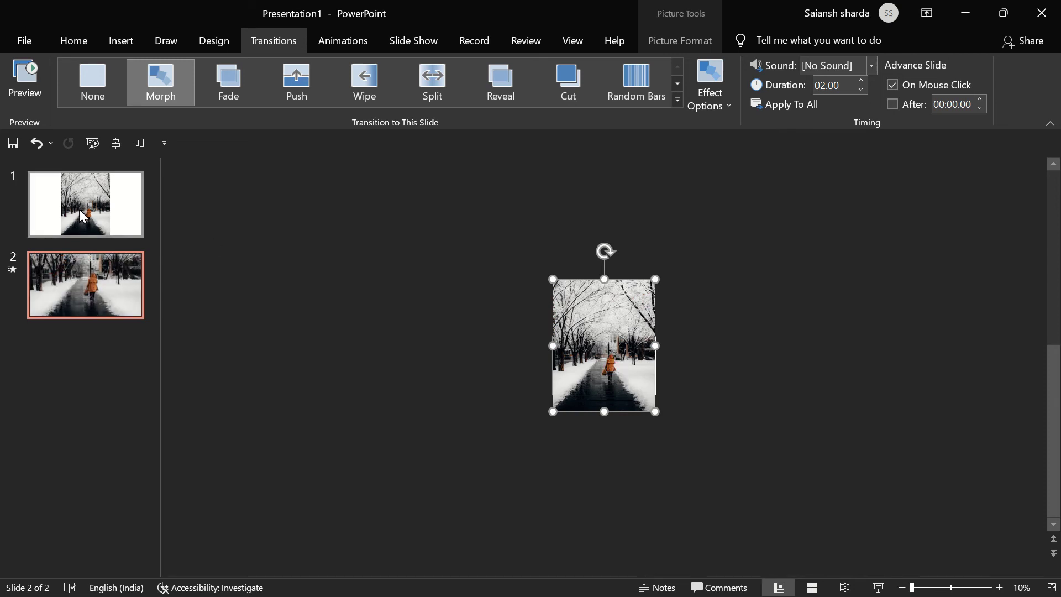
pyautogui.click(264, 284)
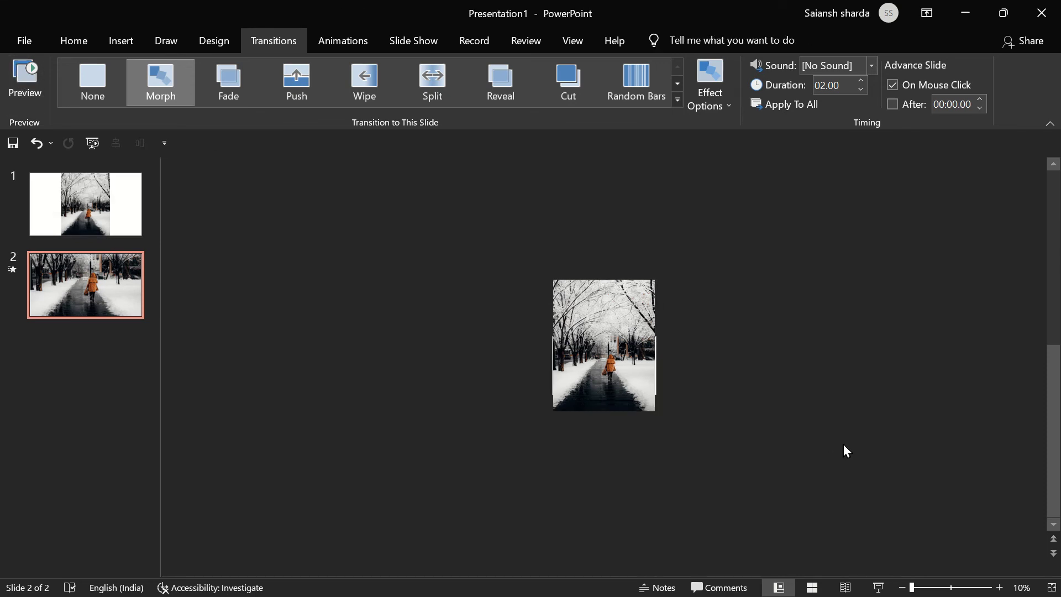
pyautogui.click(1052, 587)
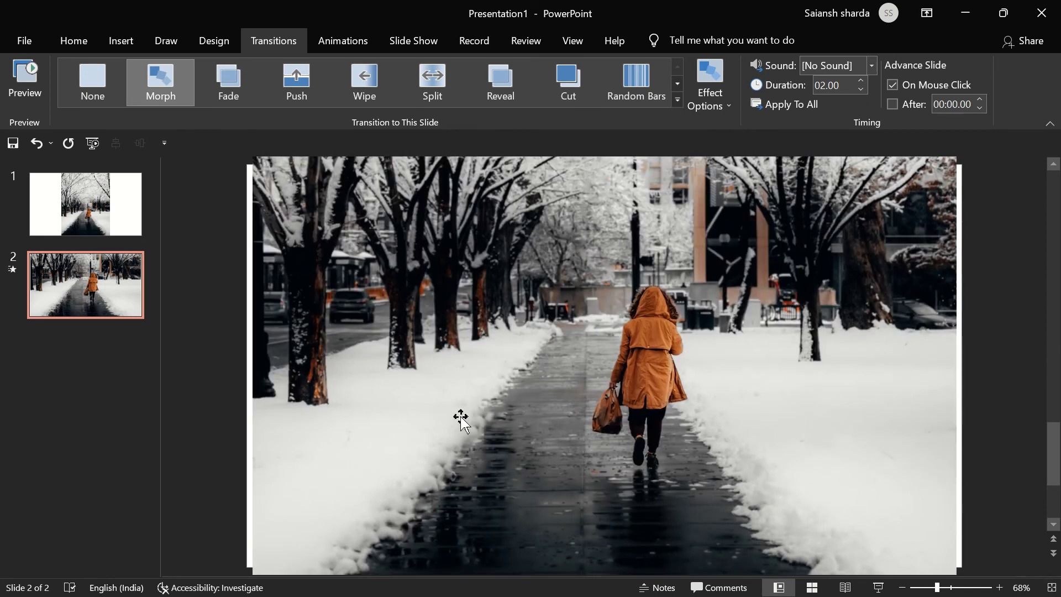
# - Preview the Morph, copy slide 1 to the end as slide 3, and test the slide show
pyautogui.click(22, 89)
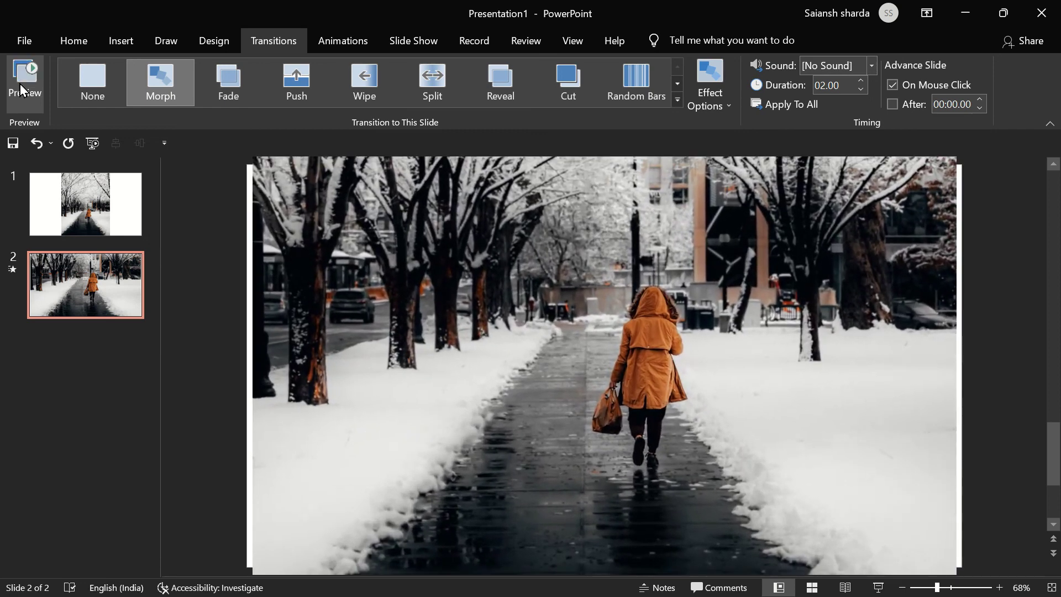
pyautogui.click(61, 232)
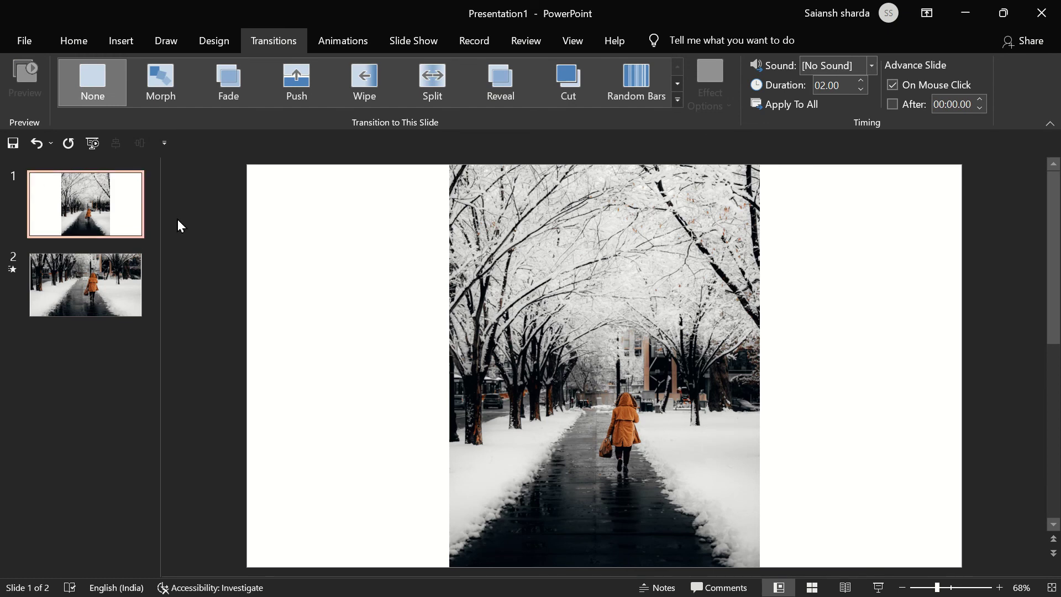
pyautogui.hotkey('ctrl', 'd')
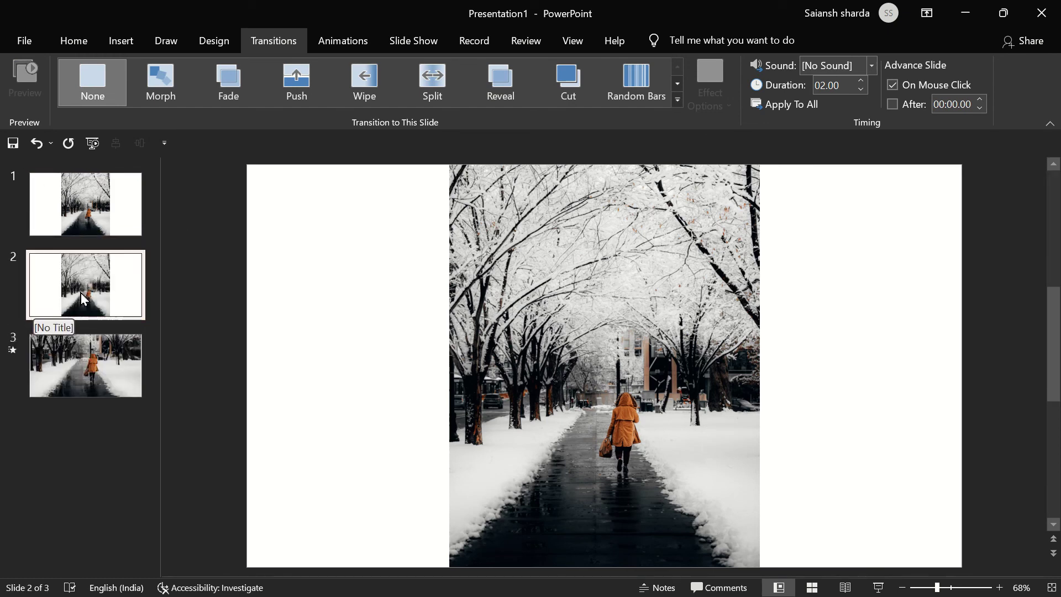
pyautogui.moveTo(52, 273); pyautogui.dragTo(50, 431)
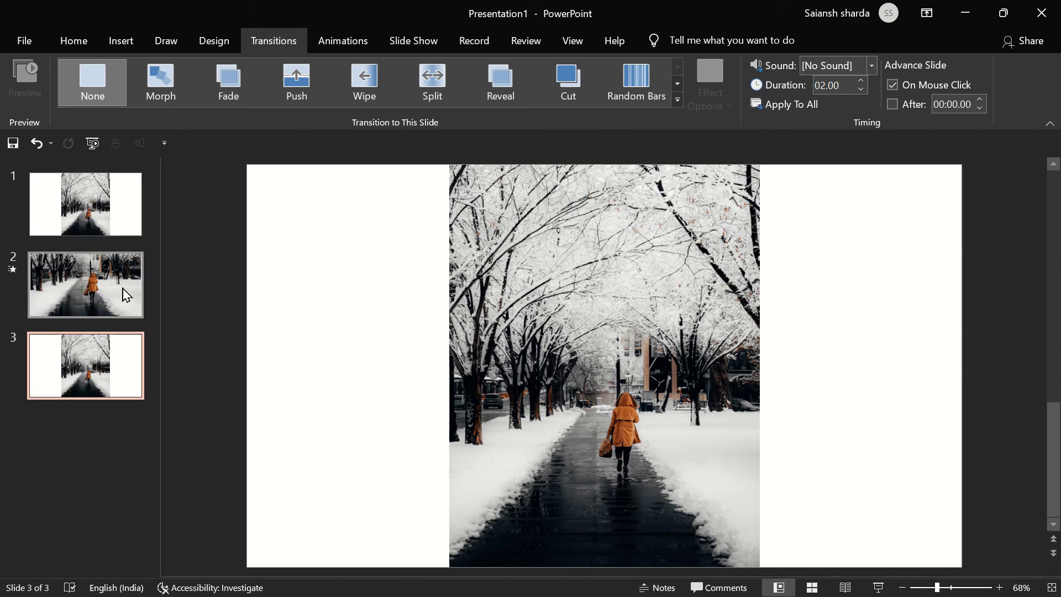
pyautogui.click(98, 212)
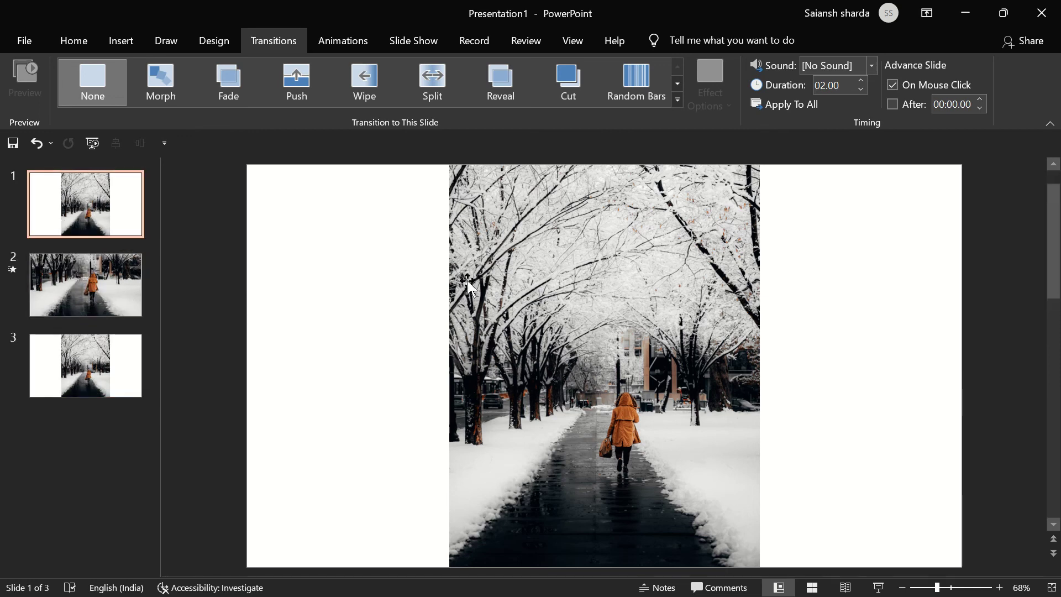
pyautogui.click(879, 587)
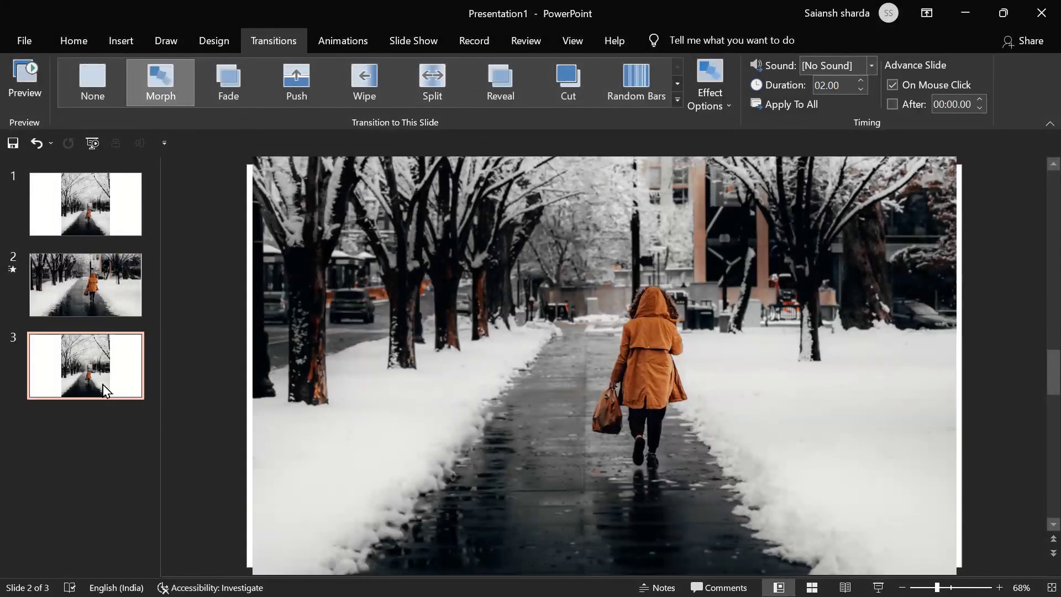
pyautogui.click(105, 390)
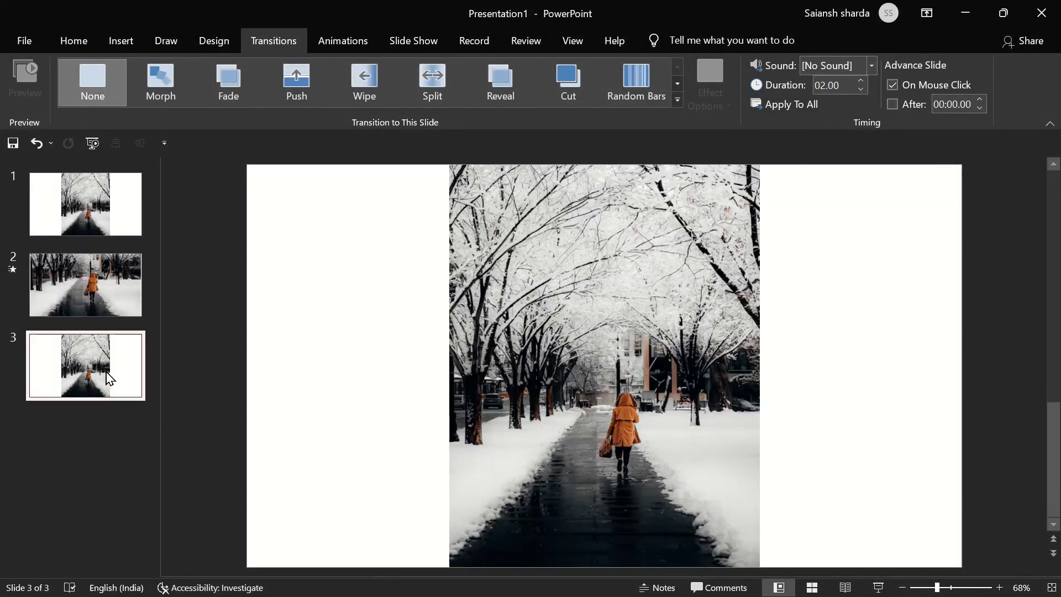
# - Add Morph to slide 3 and play the show from slide 1 to watch the zoom
pyautogui.click(160, 78)
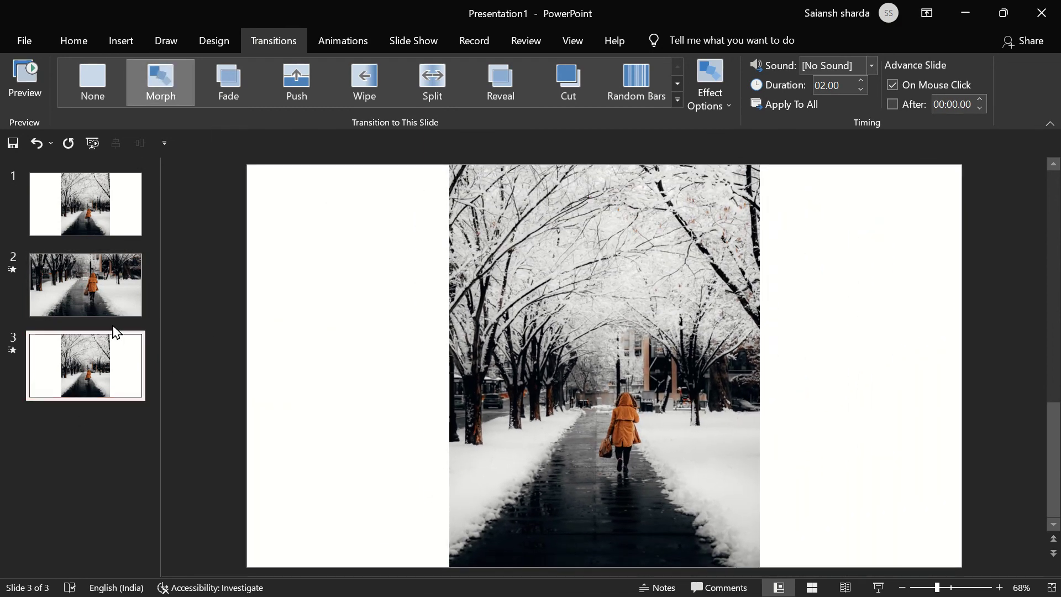
pyautogui.click(86, 204)
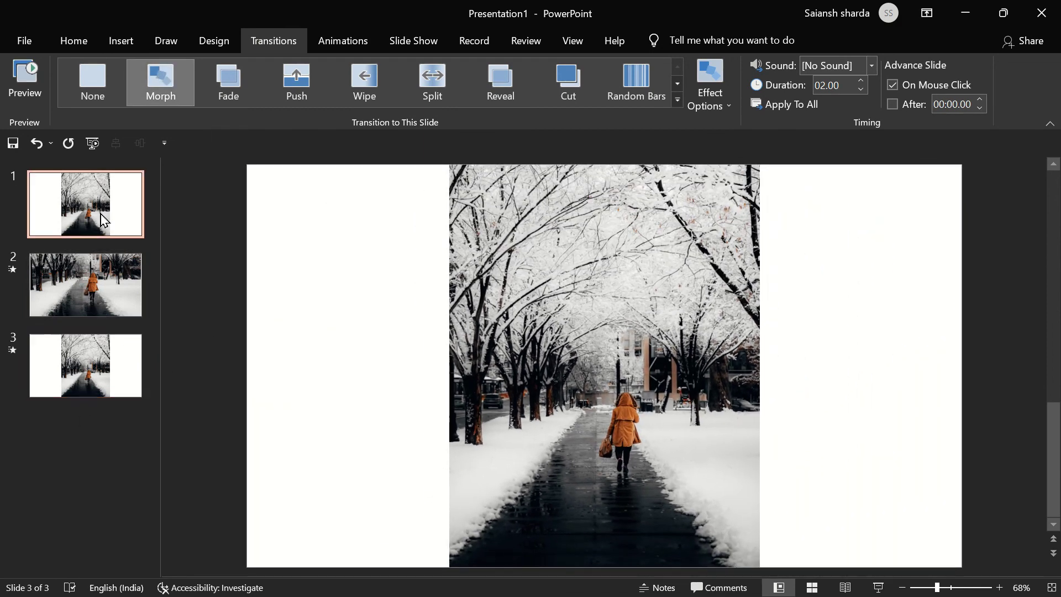
pyautogui.click(878, 587)
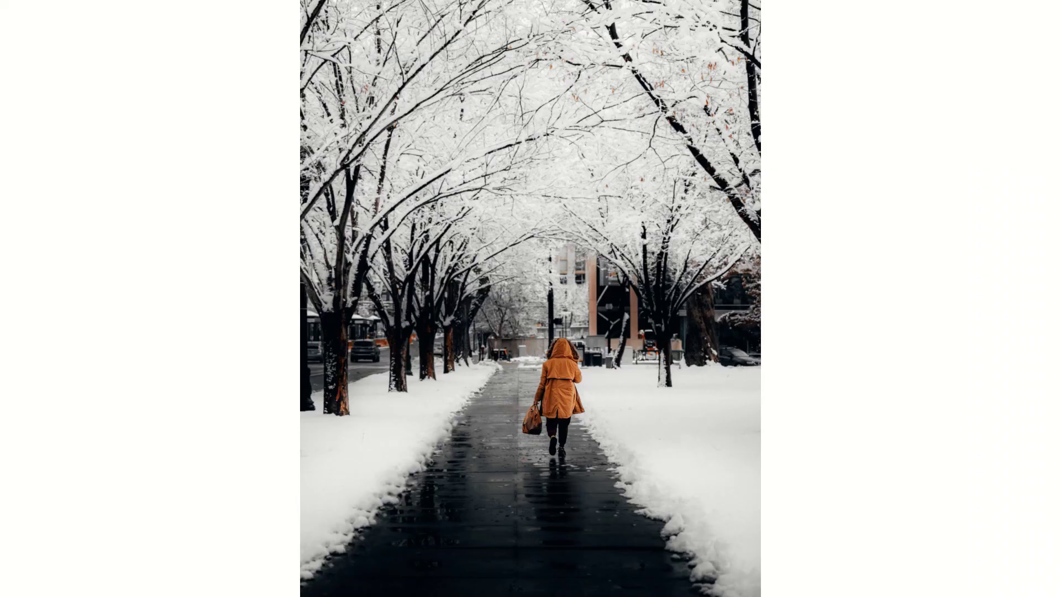
pyautogui.press('Right')
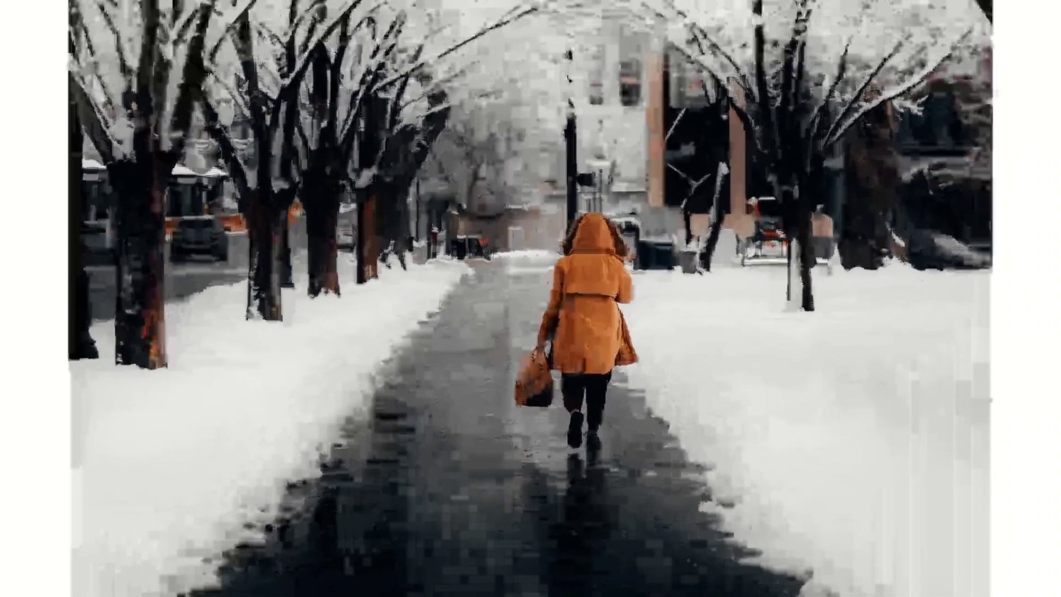